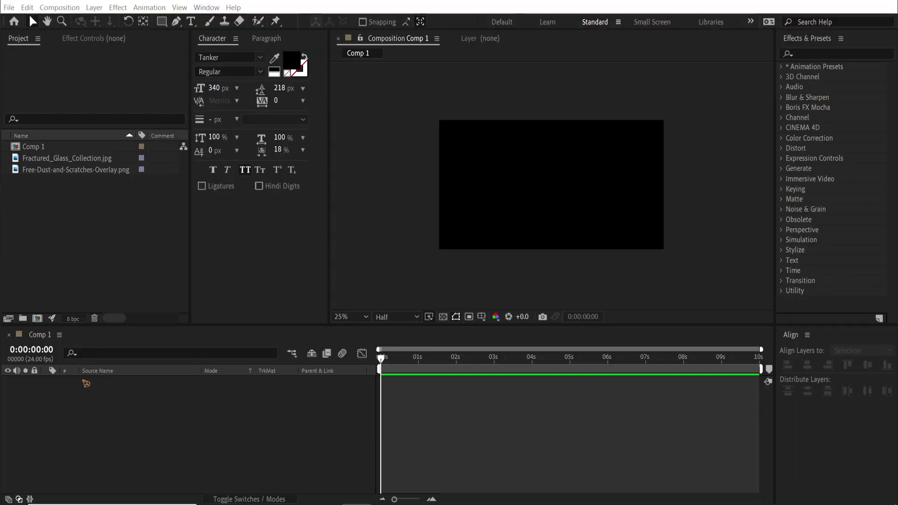
# Create a 'slice' text layer and centre it horizontally and vertically in the composition
pyautogui.hotkey('ctrl', 't')
pyautogui.click(499, 191)
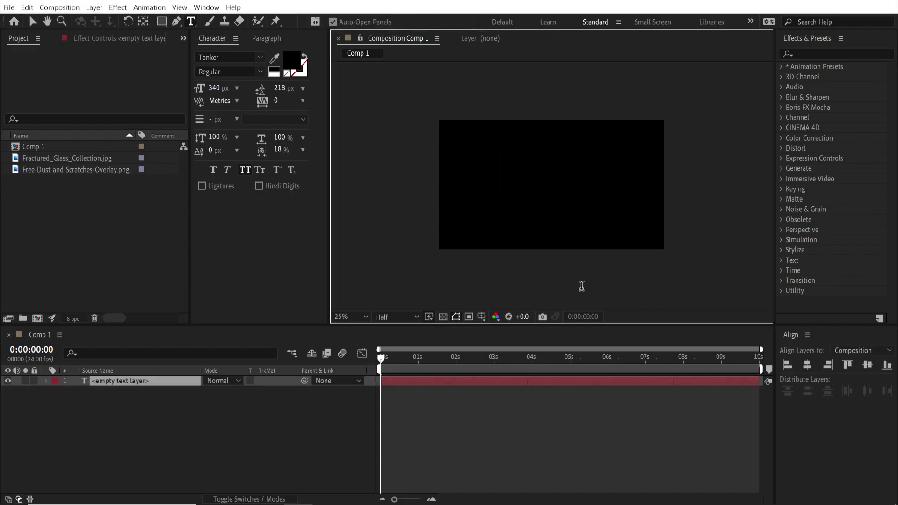
pyautogui.write('slice')
pyautogui.click(32, 21)
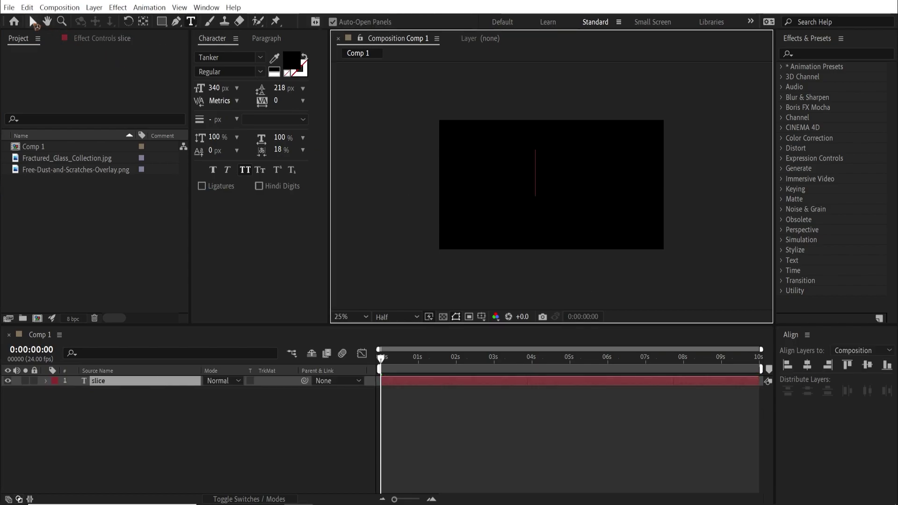
pyautogui.click(808, 365)
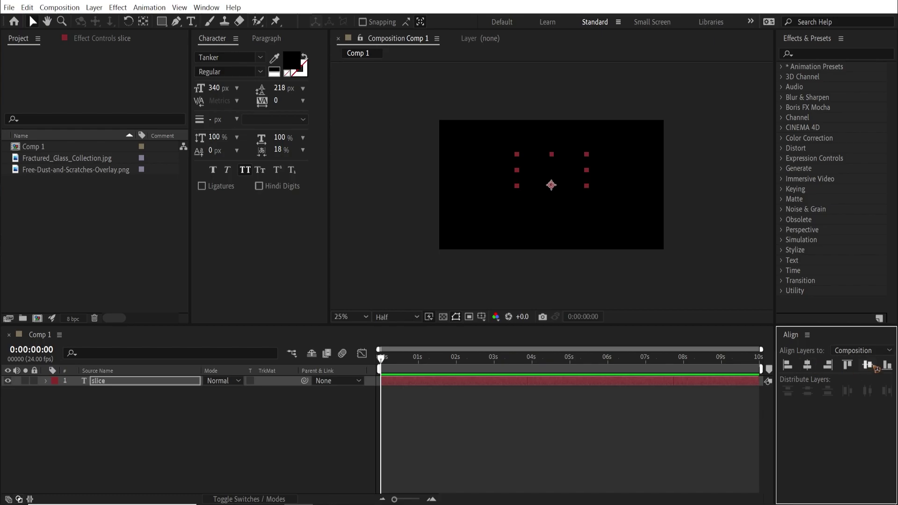
pyautogui.click(867, 365)
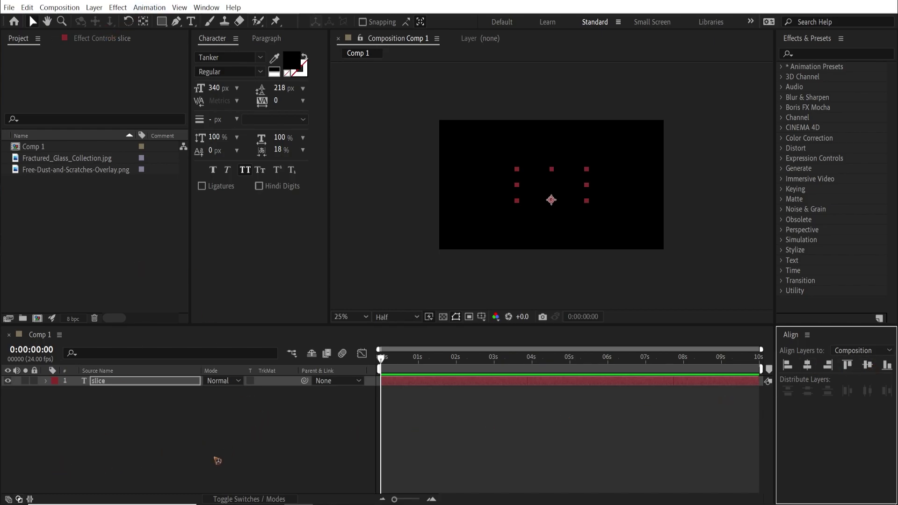
pyautogui.click(167, 433)
# Add a white solid named BG and move it below the slice text layer
pyautogui.click(95, 8)
pyautogui.moveTo(116, 21)
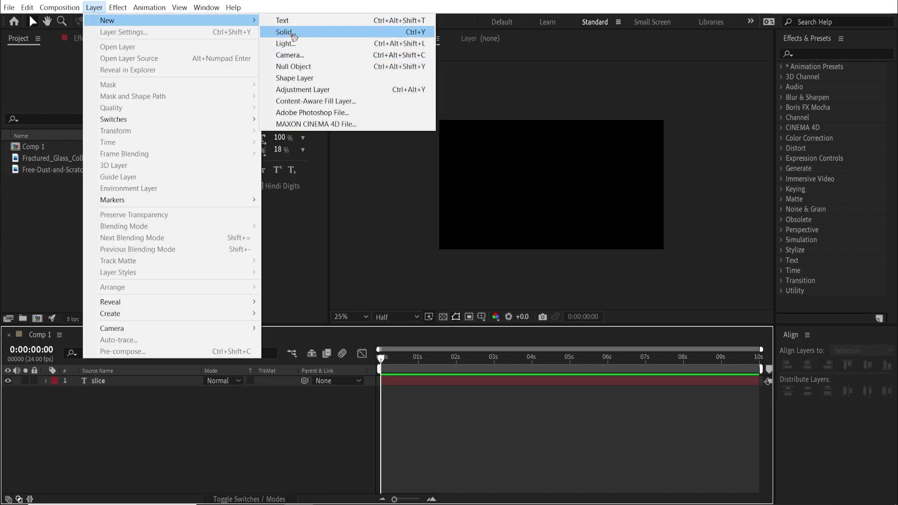
pyautogui.click(330, 33)
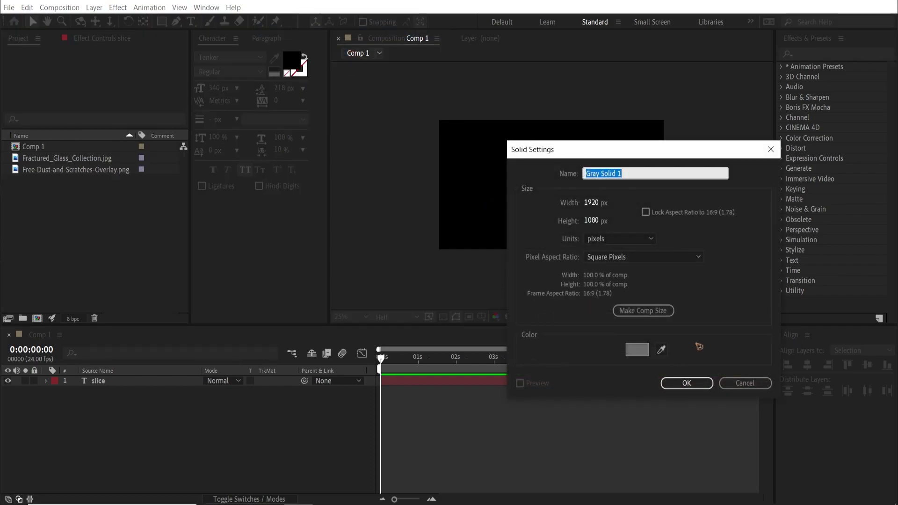
pyautogui.write('BG')
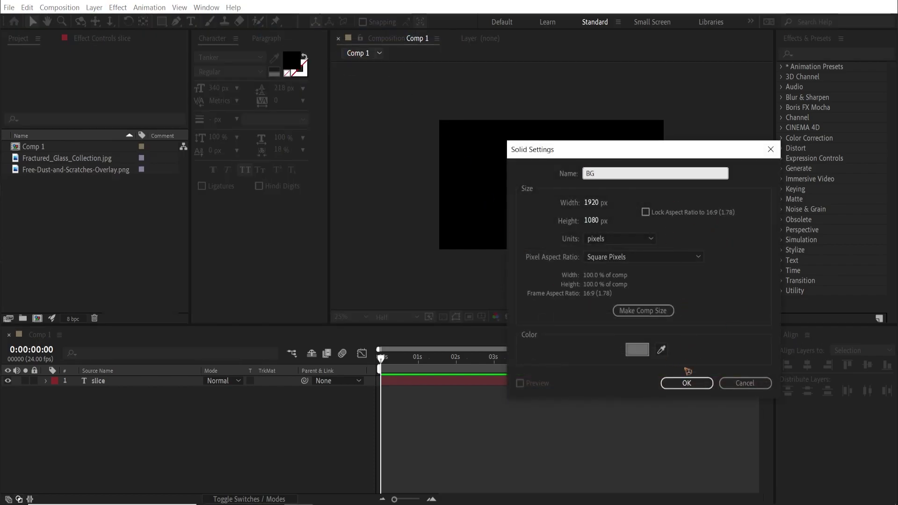
pyautogui.click(637, 349)
pyautogui.moveTo(487, 299); pyautogui.dragTo(486, 281)
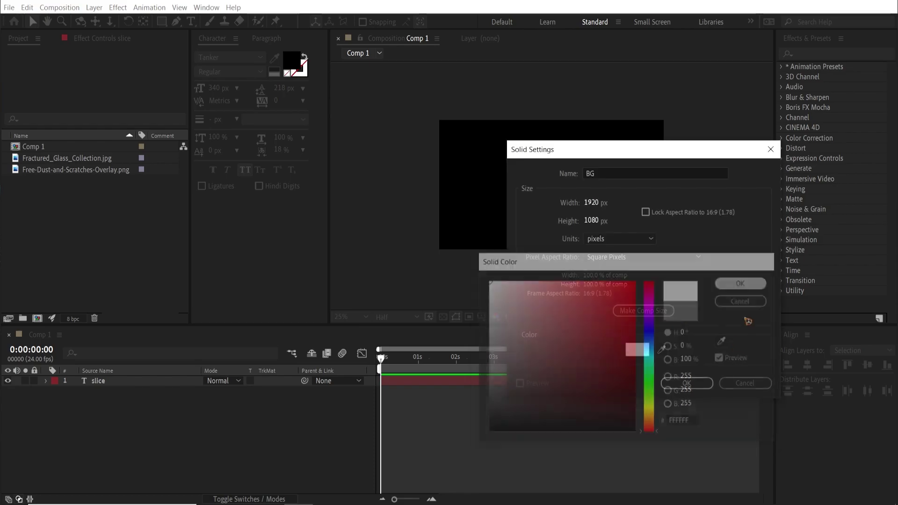
pyautogui.click(743, 282)
pyautogui.click(688, 383)
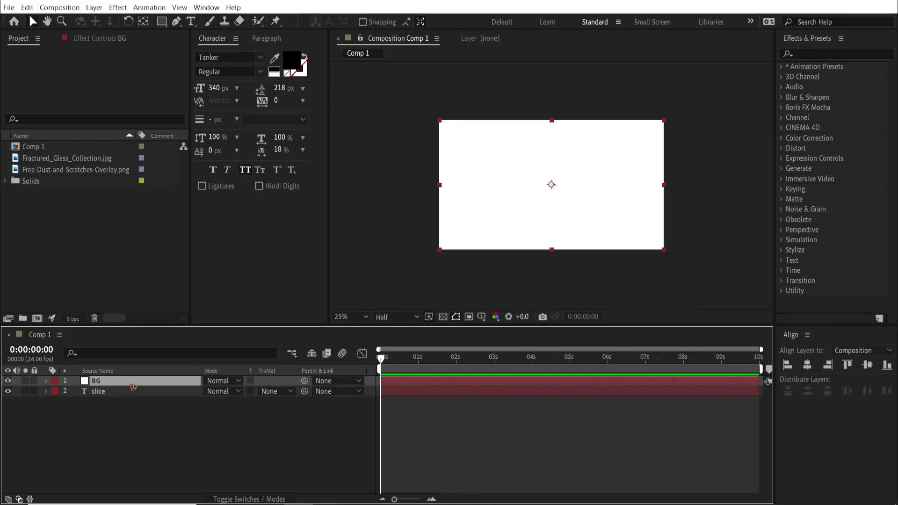
pyautogui.moveTo(136, 386); pyautogui.dragTo(153, 415)
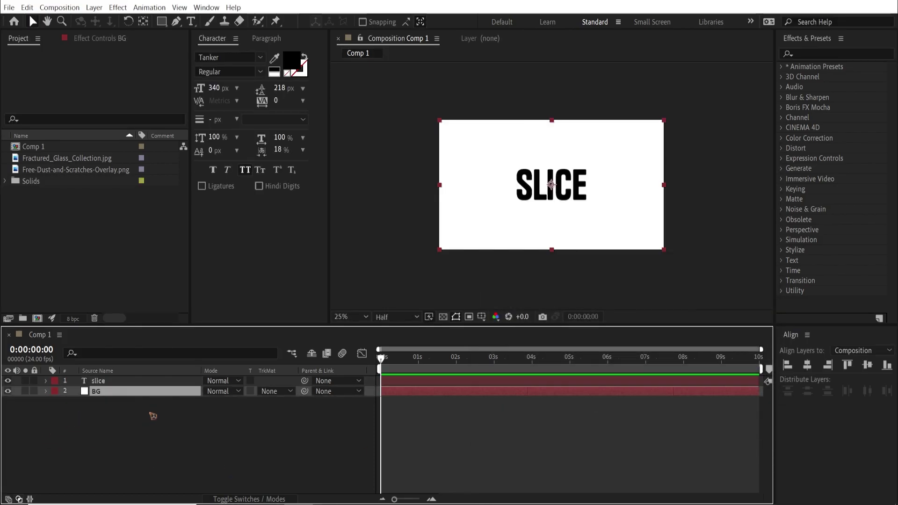
# Pre-compose the slice text layer as 'Edit Text'
pyautogui.click(133, 382)
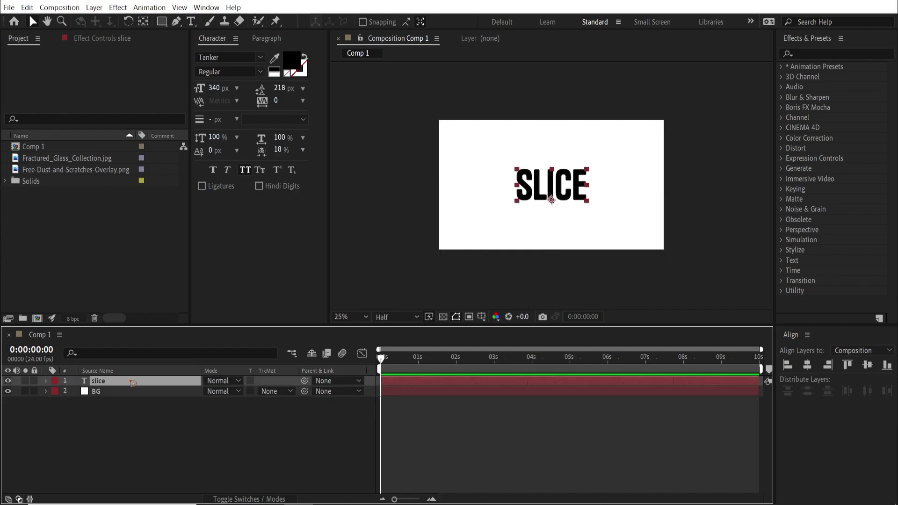
pyautogui.rightClick(132, 382)
pyautogui.click(184, 325)
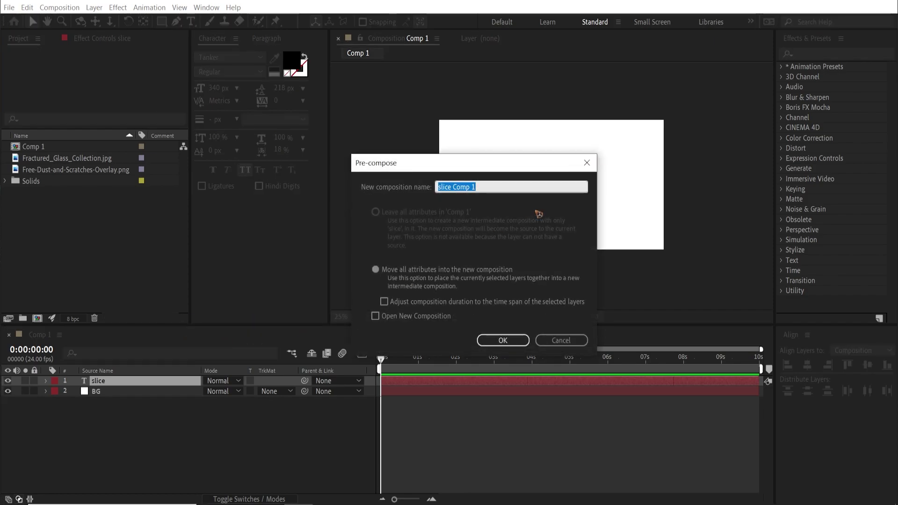
pyautogui.write('Edit Text')
pyautogui.click(507, 343)
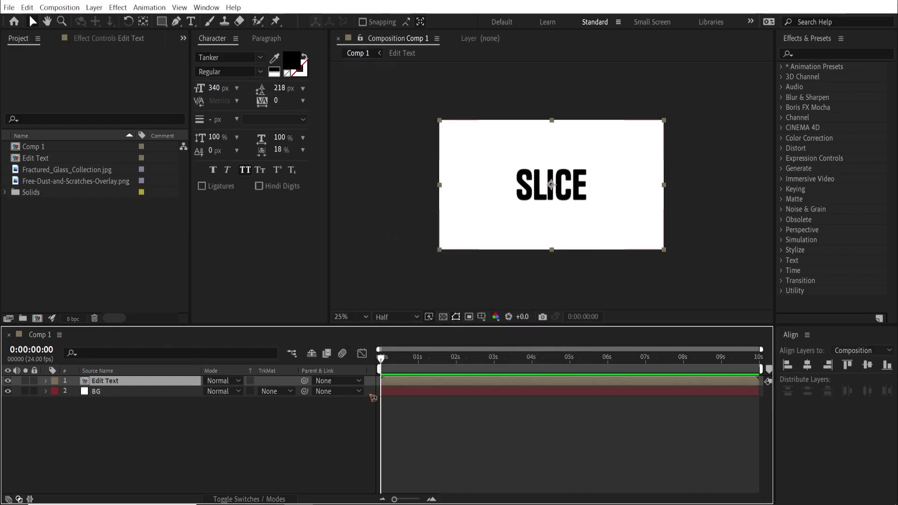
pyautogui.click(203, 426)
pyautogui.press('.')
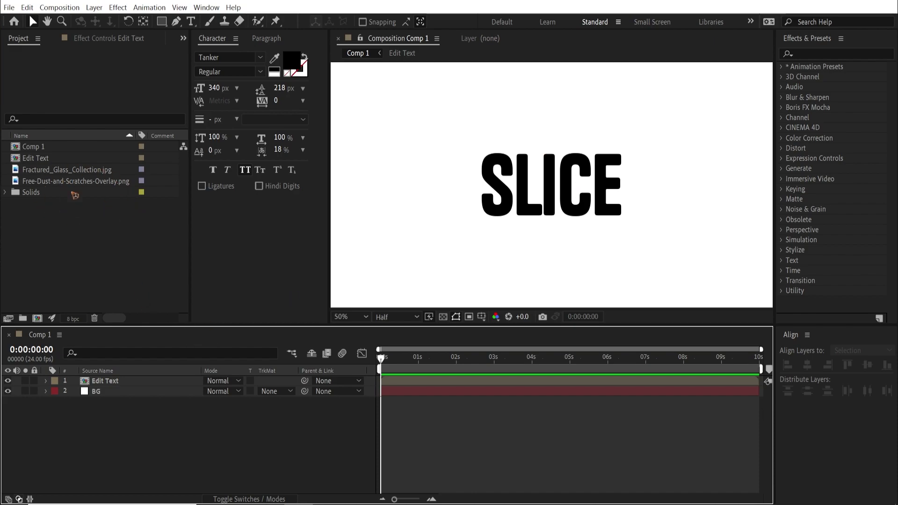
# Place Fractured_Glass_Collection.jpg below Edit Text and set its track matte to Alpha Matte 'Edit Text'
pyautogui.click(91, 172)
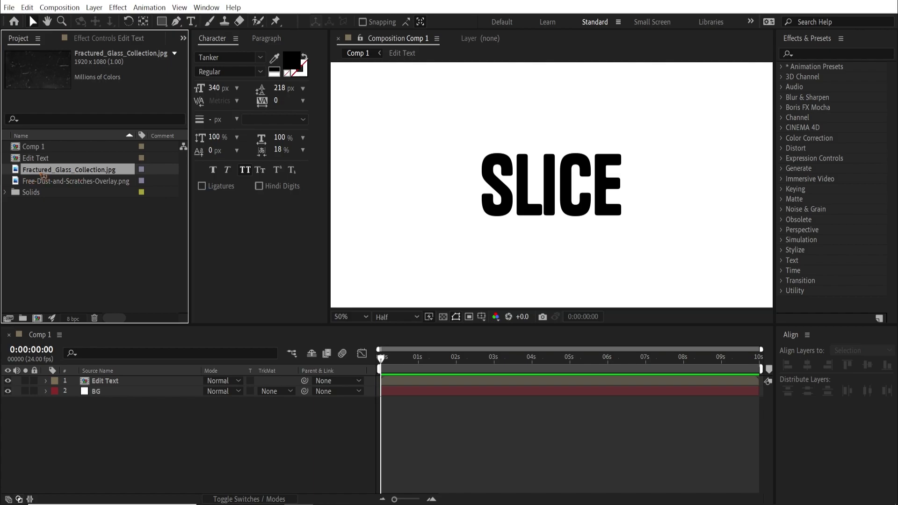
pyautogui.moveTo(48, 174); pyautogui.dragTo(122, 384)
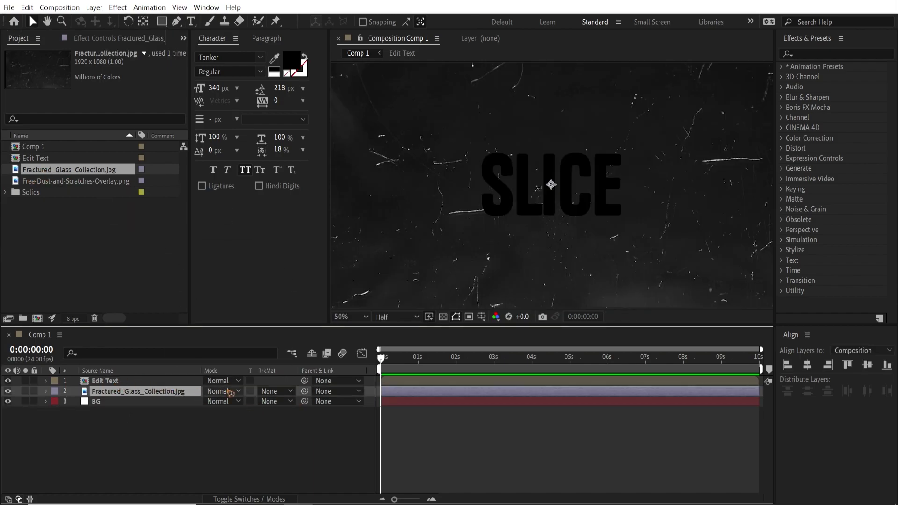
pyautogui.click(270, 393)
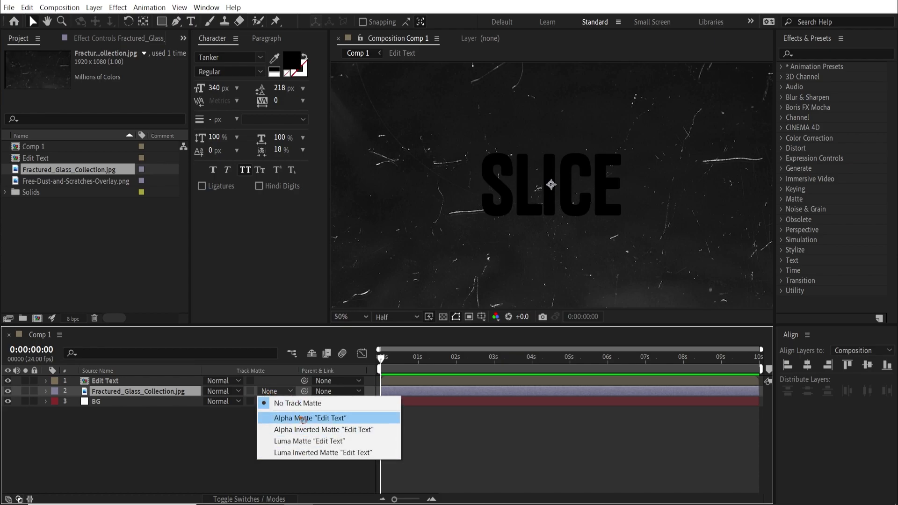
pyautogui.click(299, 418)
pyautogui.press('.')
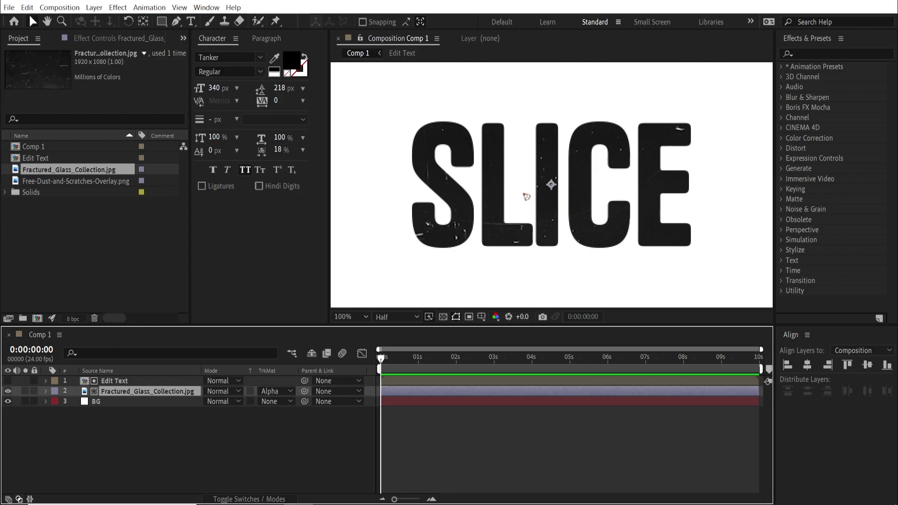
pyautogui.press(',')
pyautogui.press(',')
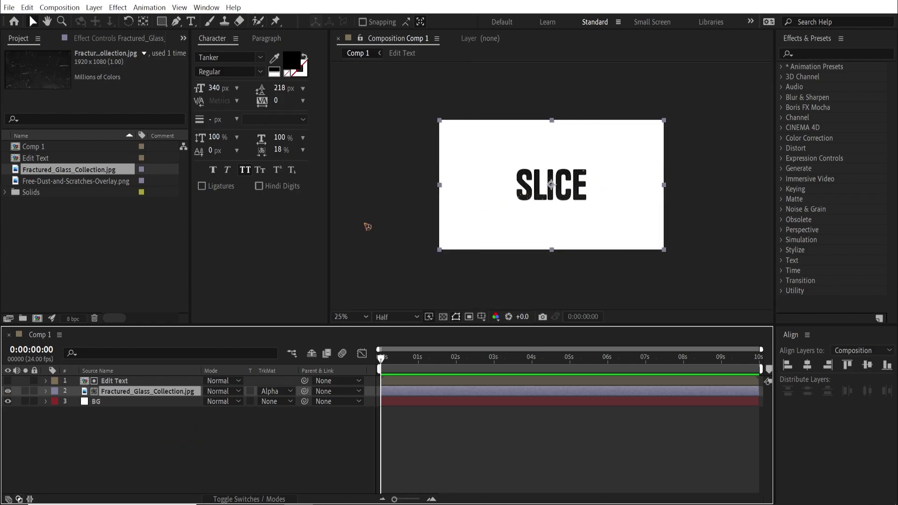
# Pre-compose Edit Text and the glass layer together as 'Text_1'
pyautogui.keyDown('shift'); pyautogui.click(123, 382); pyautogui.keyUp('shift')
pyautogui.rightClick(138, 394)
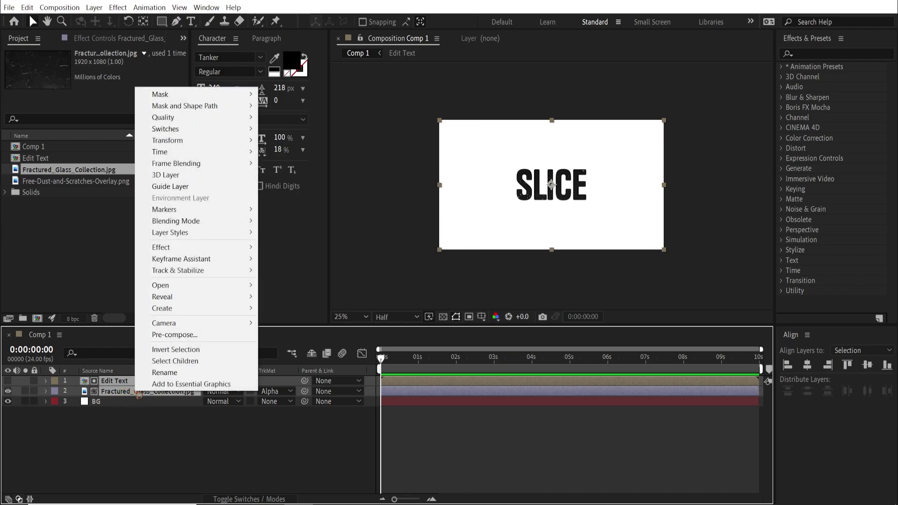
pyautogui.click(210, 334)
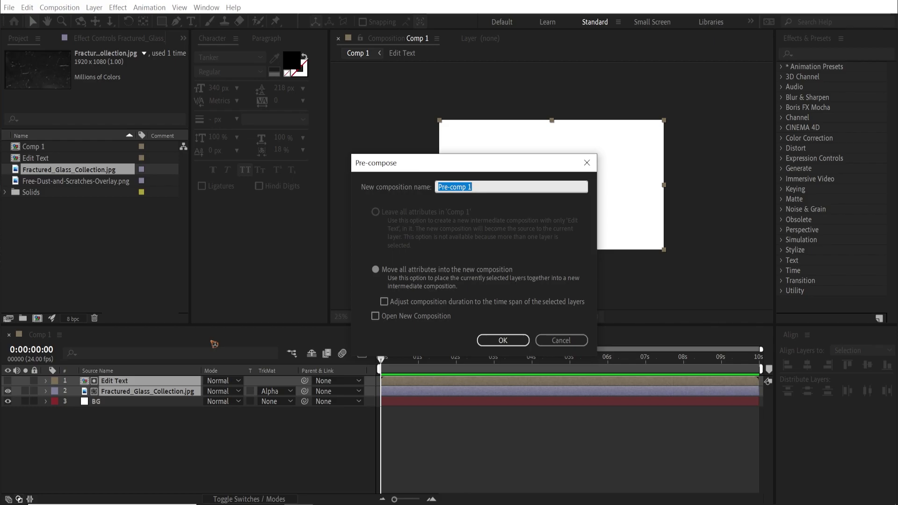
pyautogui.write('Text_1')
pyautogui.press('Return')
pyautogui.click(98, 434)
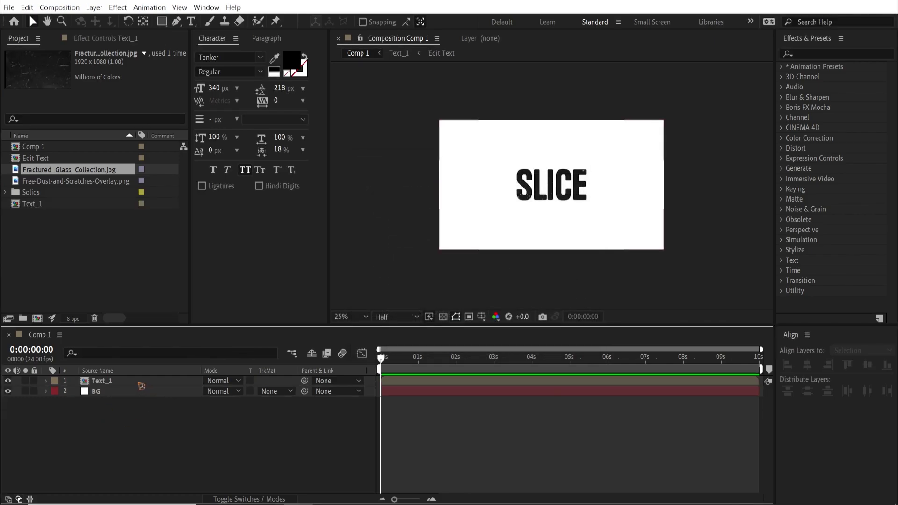
# Retype the title inside the Edit Text precomp as 'shatter', then return to Comp 1 with the Selection tool
pyautogui.doubleClick(101, 381)
pyautogui.click(127, 383)
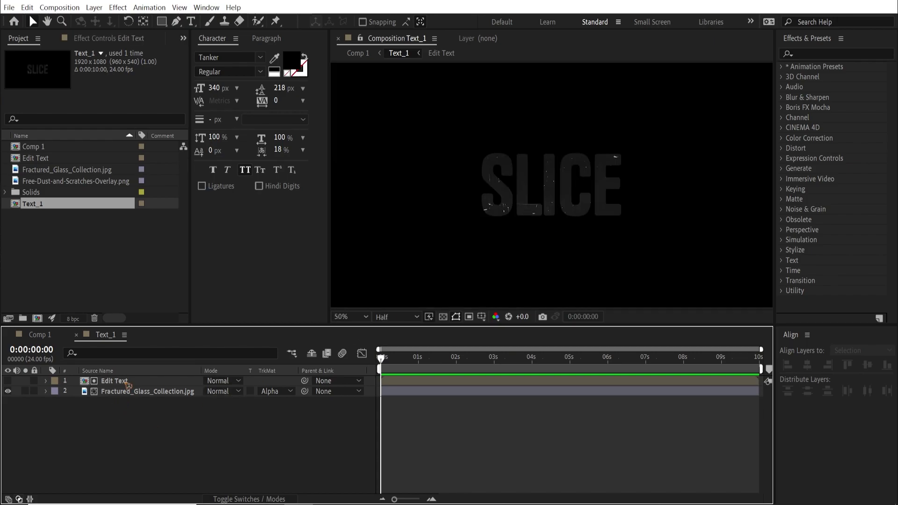
pyautogui.doubleClick(127, 383)
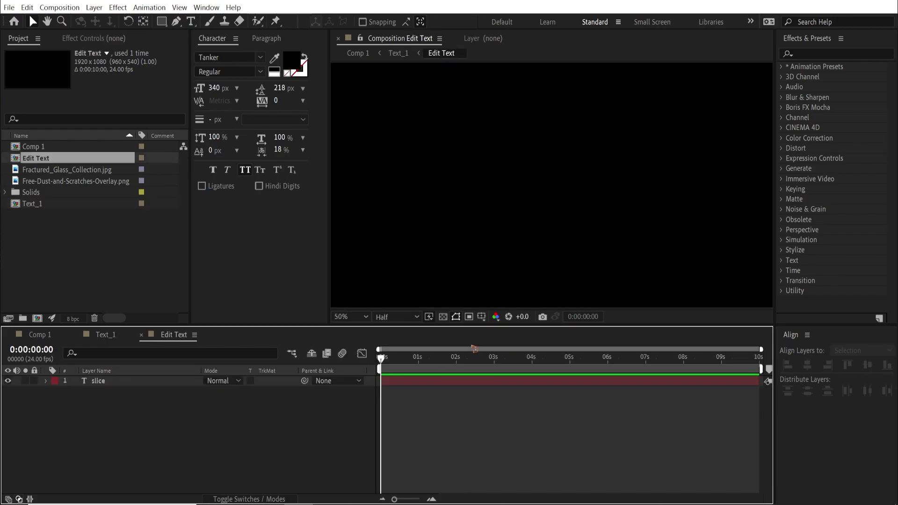
pyautogui.doubleClick(103, 381)
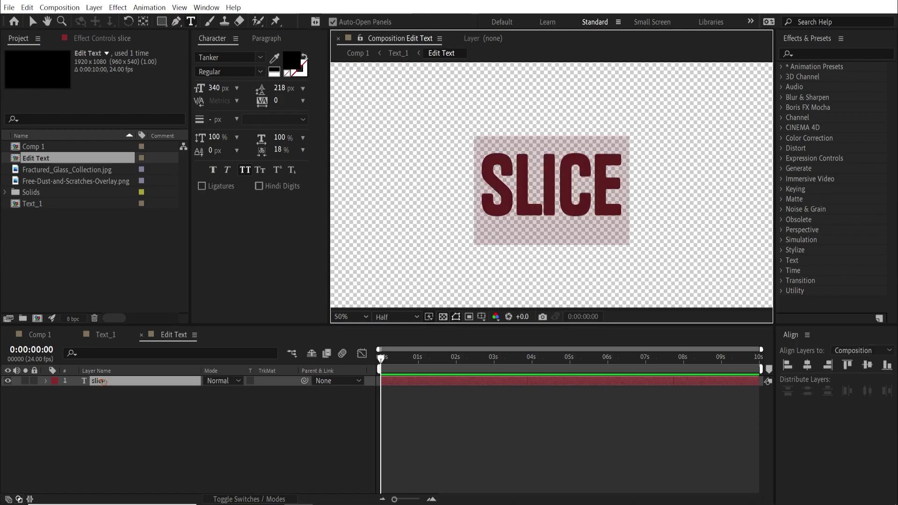
pyautogui.write('shatter')
pyautogui.press('Escape')
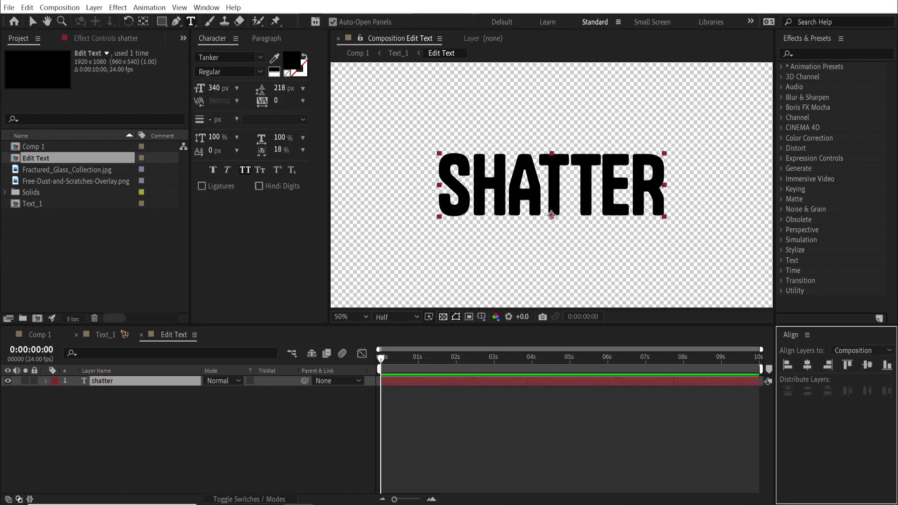
pyautogui.click(34, 334)
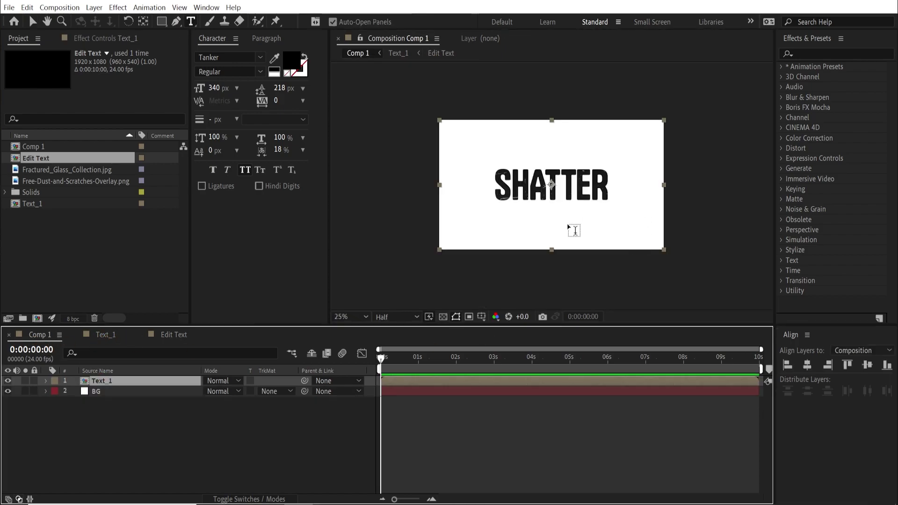
pyautogui.scroll(4, 553, 244)
pyautogui.press('v')
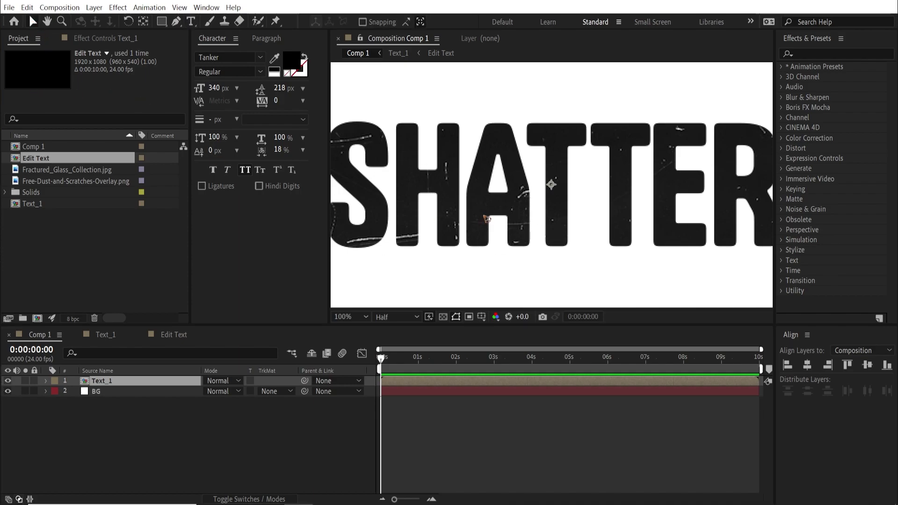
pyautogui.scroll(-2, 523, 207)
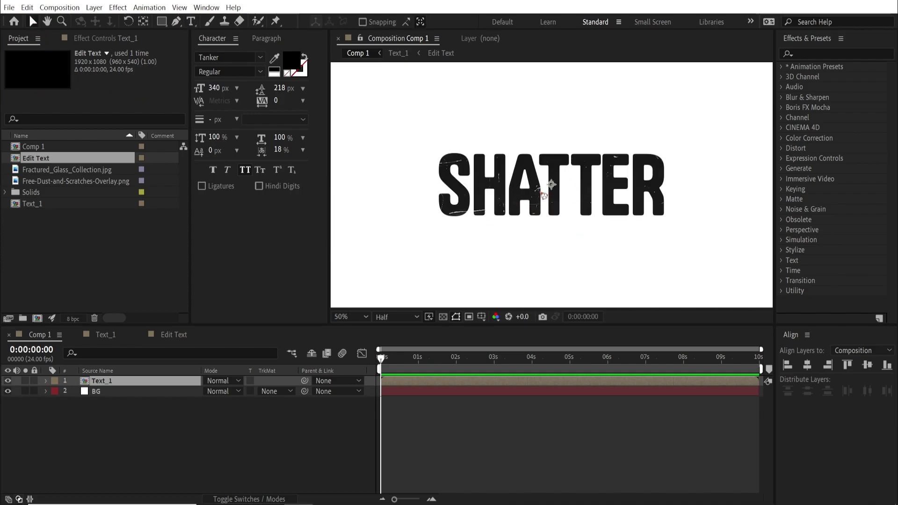
pyautogui.click(124, 418)
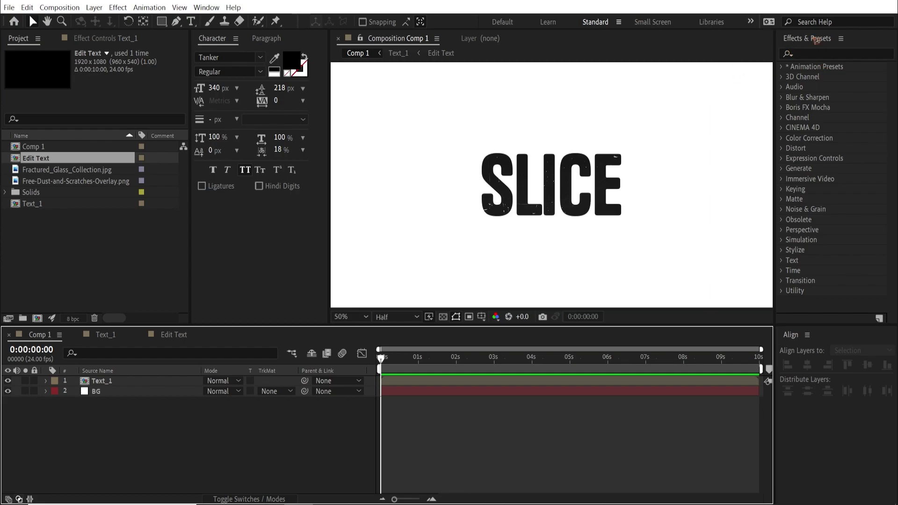
# Apply the Shatter effect to Text_1 and set its View to Rendered
pyautogui.click(207, 7)
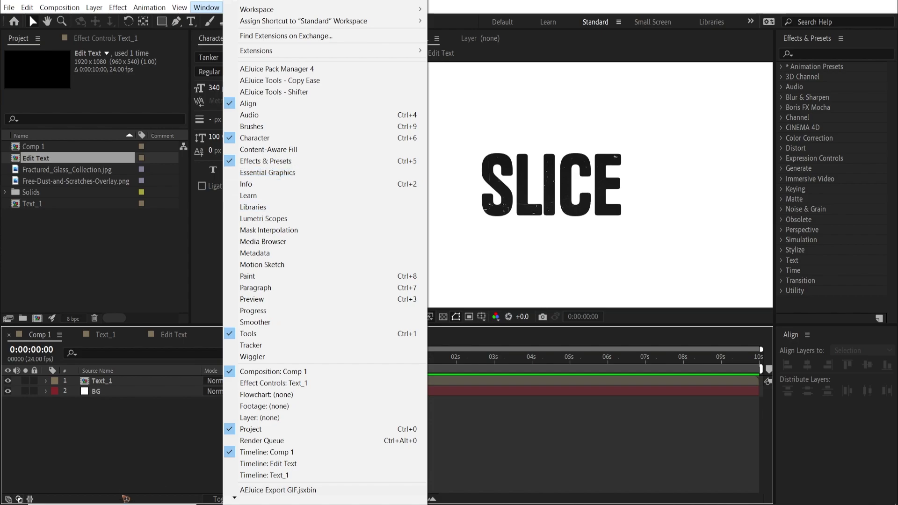
pyautogui.click(801, 50)
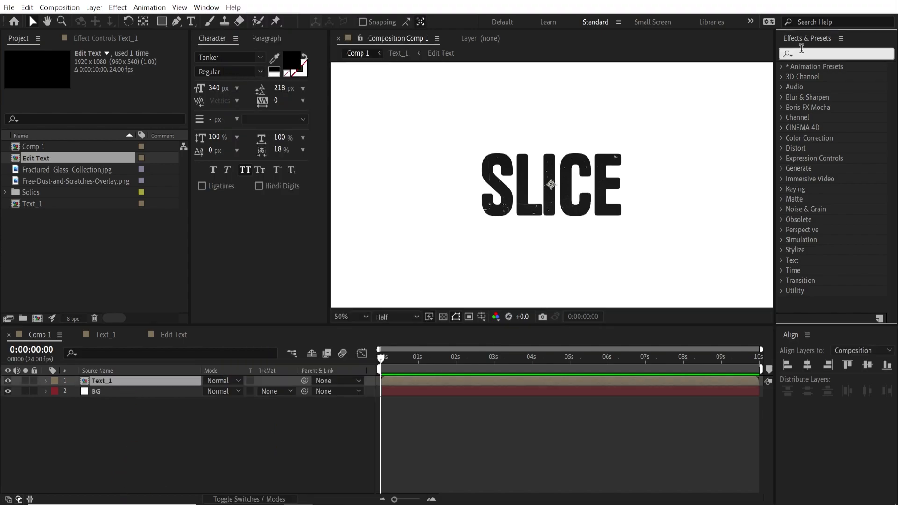
pyautogui.write('shatt')
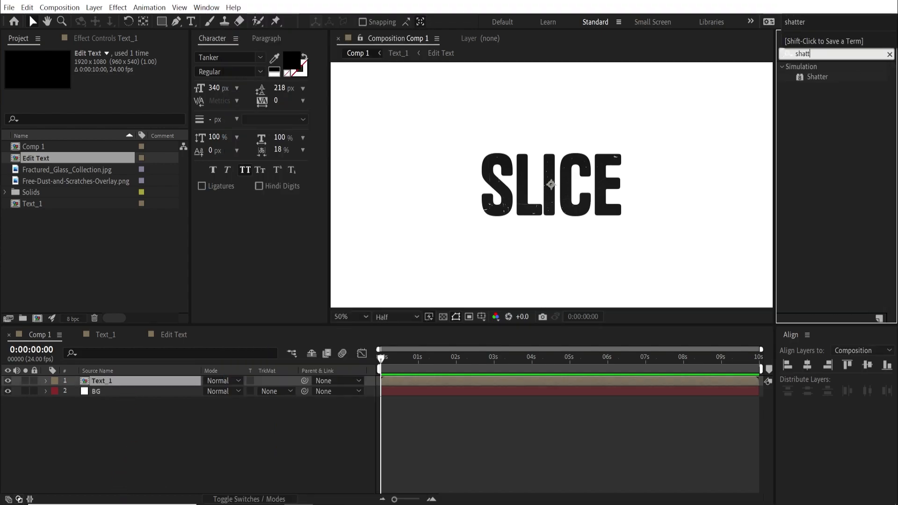
pyautogui.moveTo(817, 77); pyautogui.dragTo(140, 381)
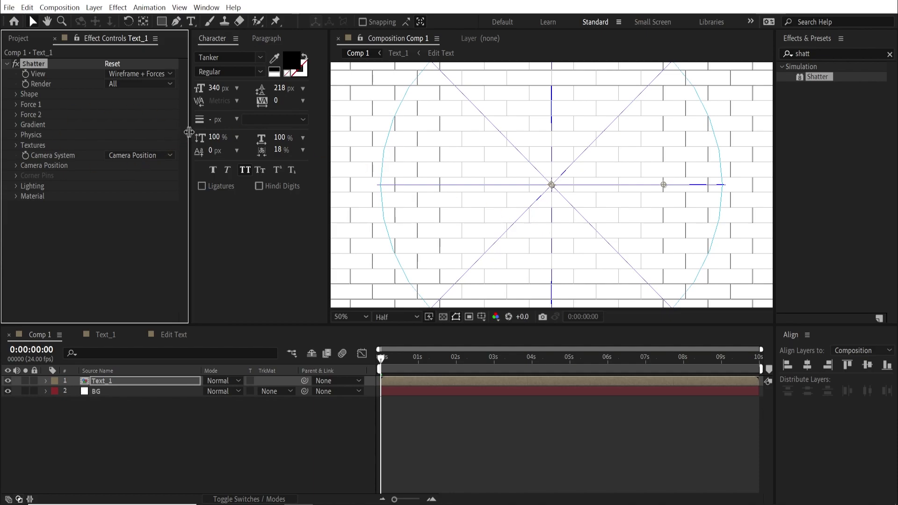
pyautogui.moveTo(189, 132); pyautogui.dragTo(214, 131)
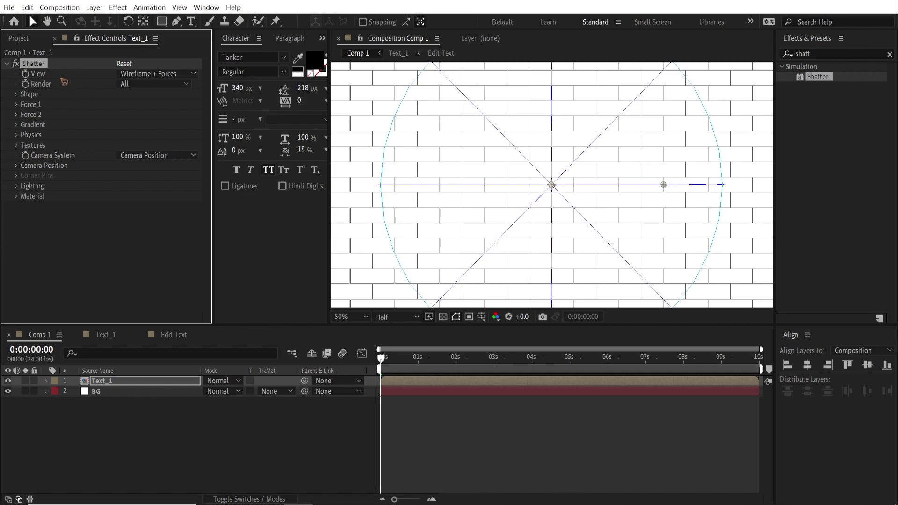
pyautogui.click(164, 75)
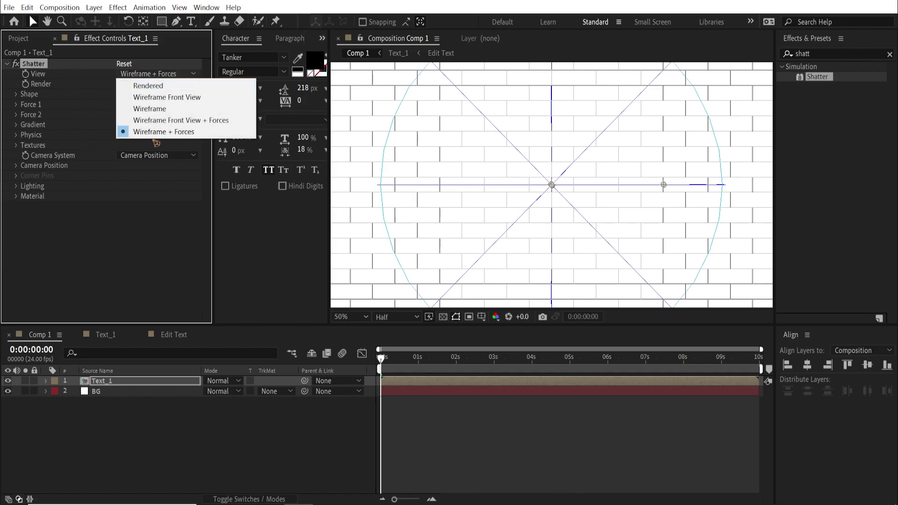
pyautogui.click(163, 86)
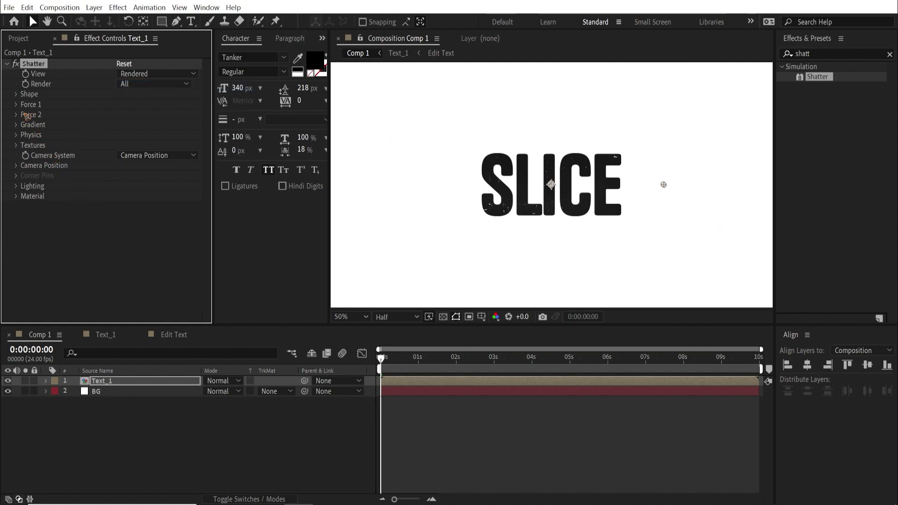
# Set the Shatter pattern to Glass and Extrusion Depth to 0
pyautogui.click(17, 94)
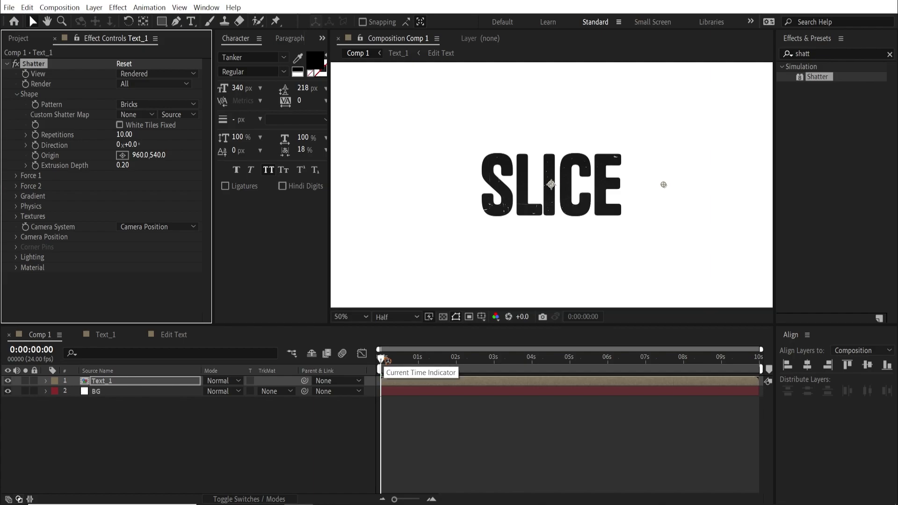
pyautogui.moveTo(387, 360); pyautogui.dragTo(391, 360)
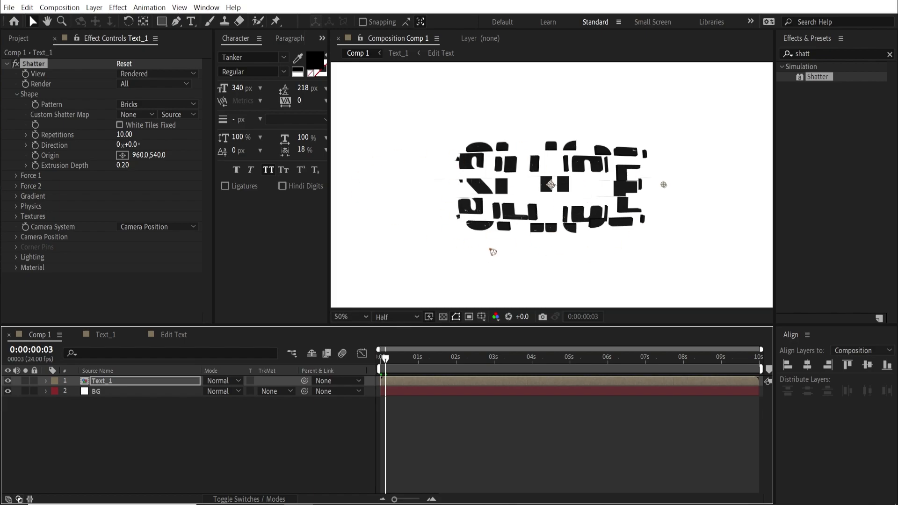
pyautogui.click(136, 107)
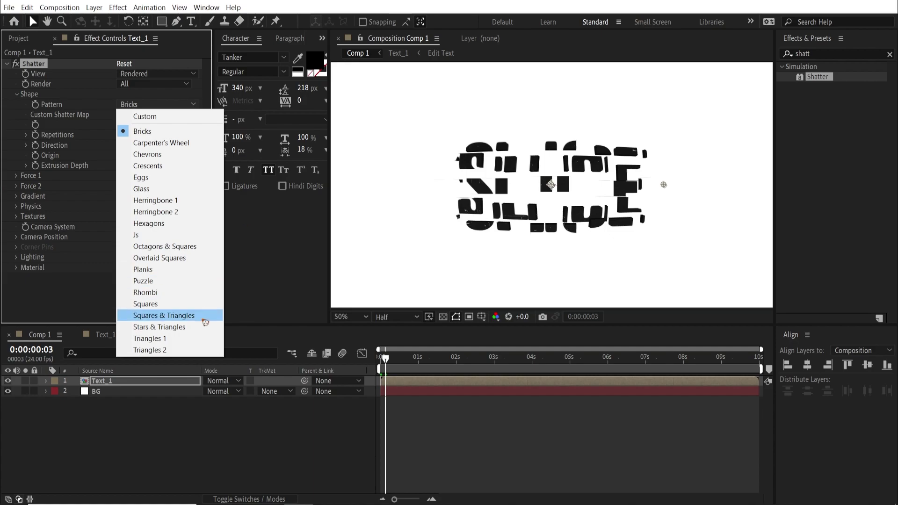
pyautogui.click(173, 189)
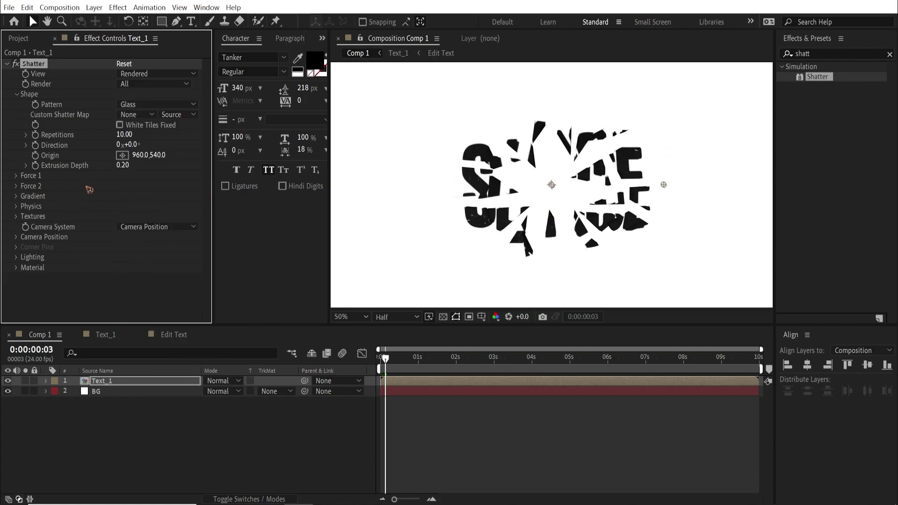
pyautogui.click(123, 165)
pyautogui.write('0')
pyautogui.press('Return')
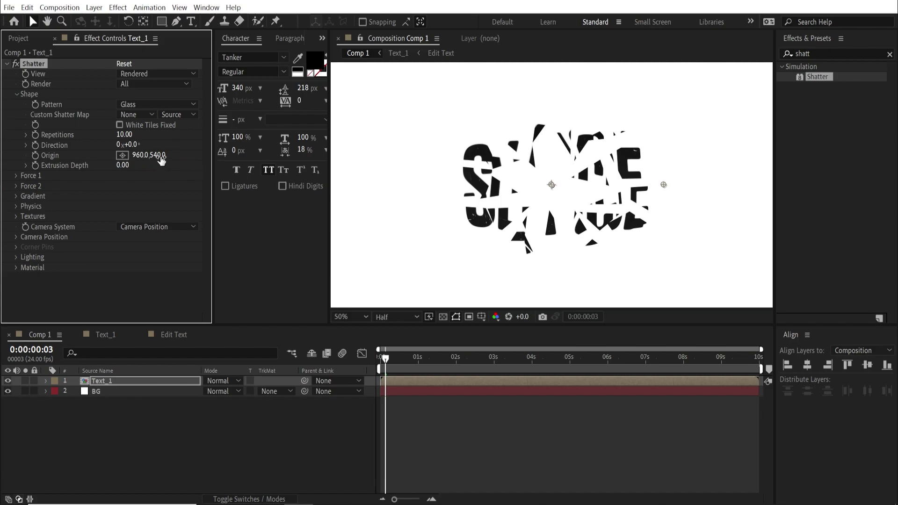
# Set Force 1 Strength to 0 and preview the shatter again from the first frame
pyautogui.click(17, 176)
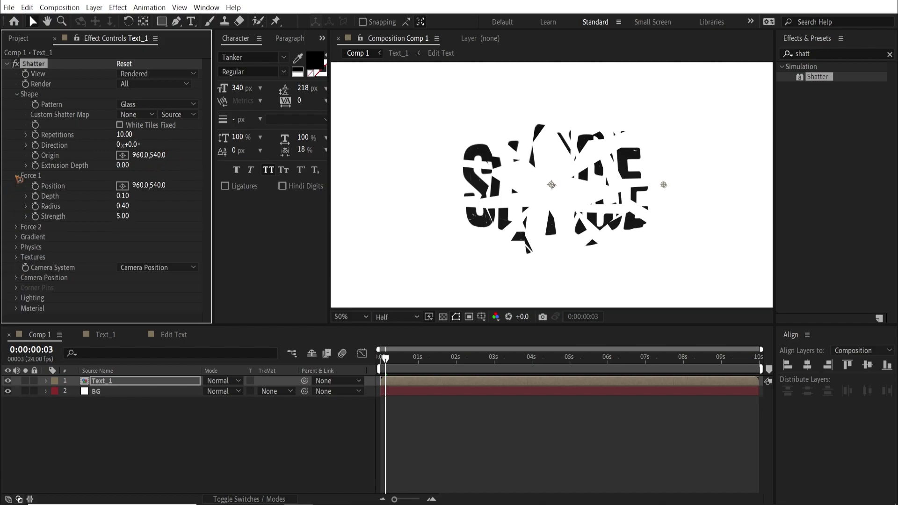
pyautogui.press('space')
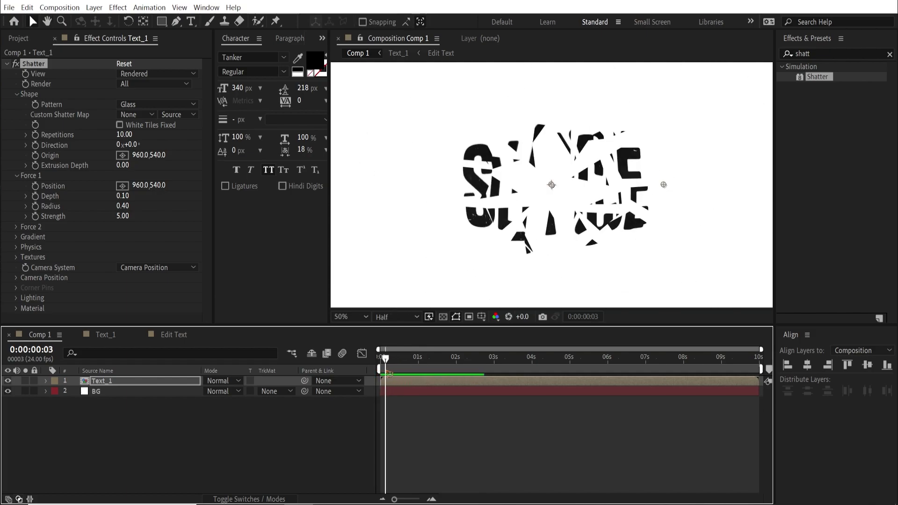
pyautogui.press('space')
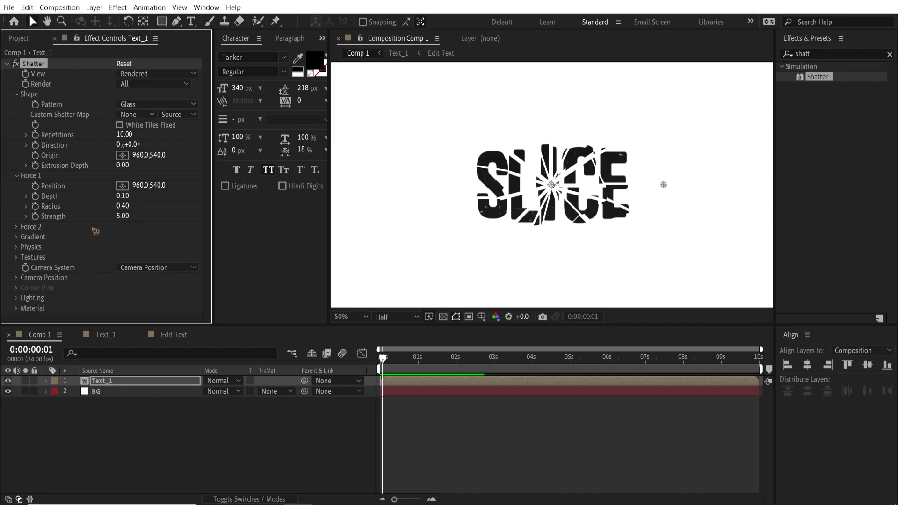
pyautogui.click(124, 217)
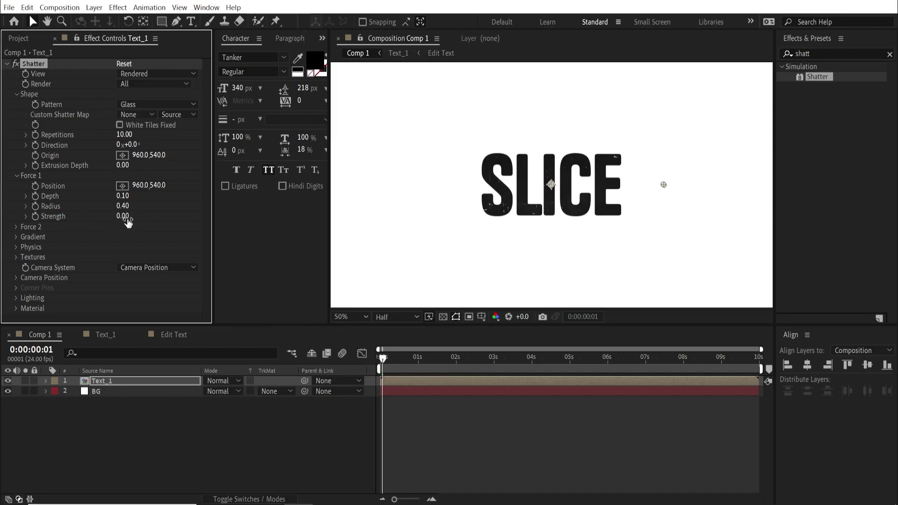
pyautogui.moveTo(390, 359); pyautogui.dragTo(372, 365)
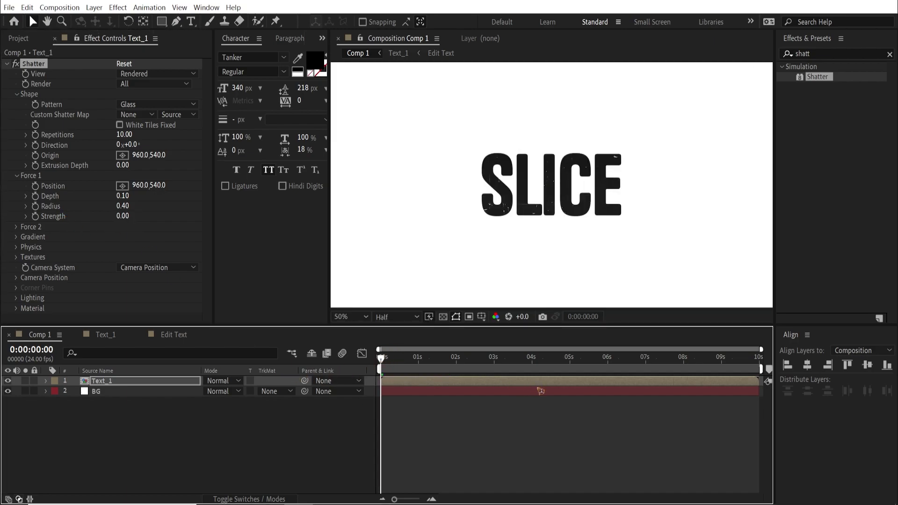
pyautogui.press('space')
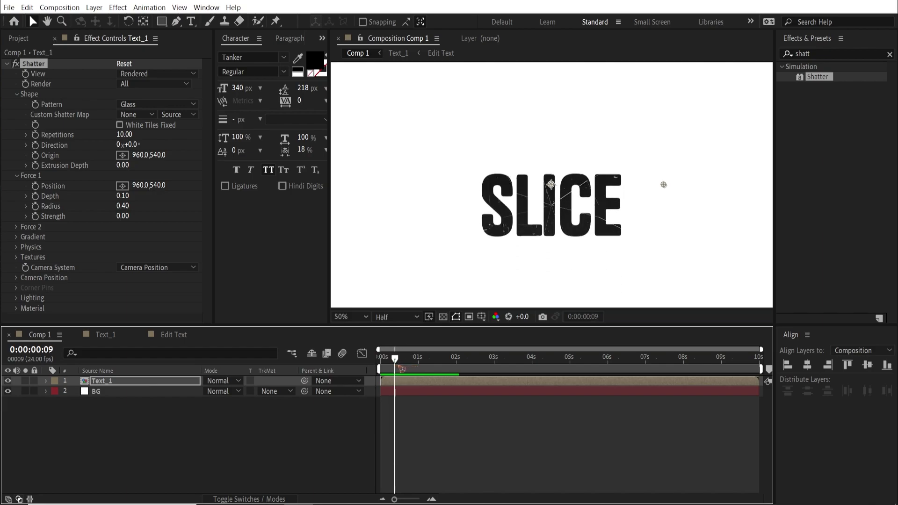
# Set Shatter Physics Gravity to 1 and preview the result from the first frame
pyautogui.click(17, 248)
pyautogui.scroll(-3, 19, 258)
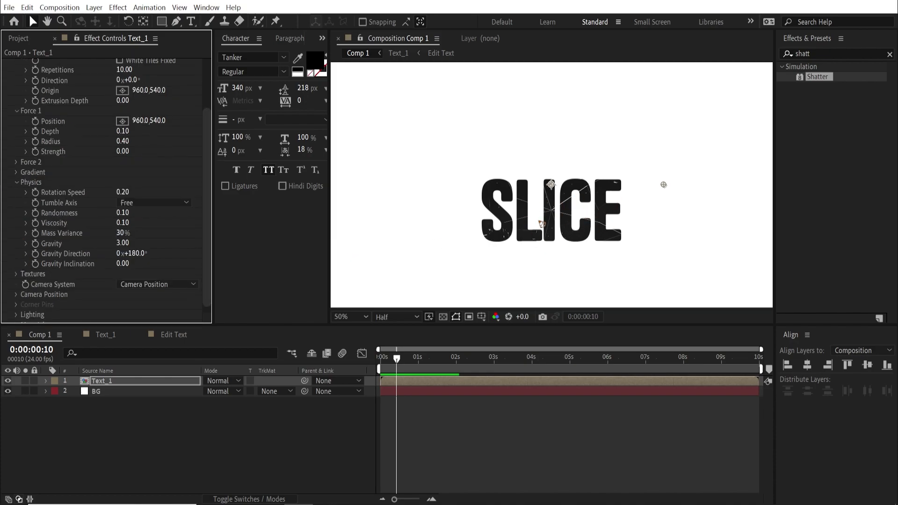
pyautogui.click(123, 243)
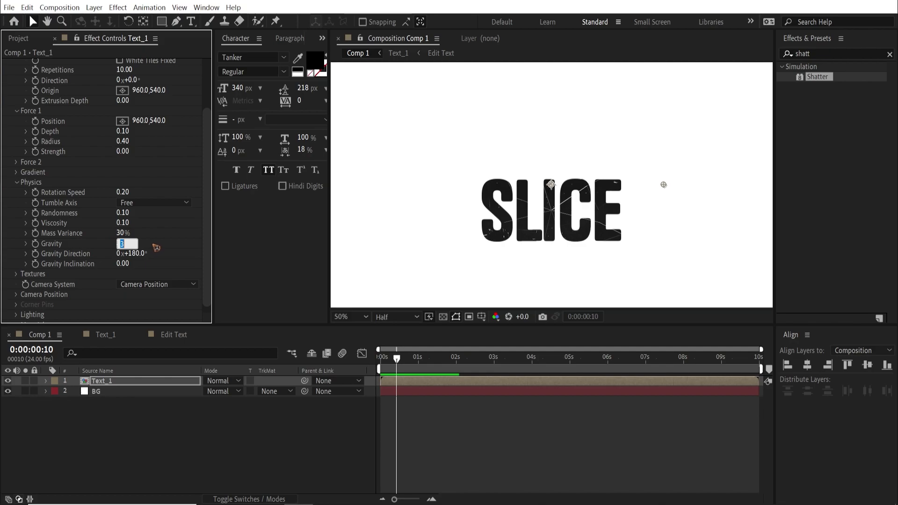
pyautogui.write('1')
pyautogui.press('Return')
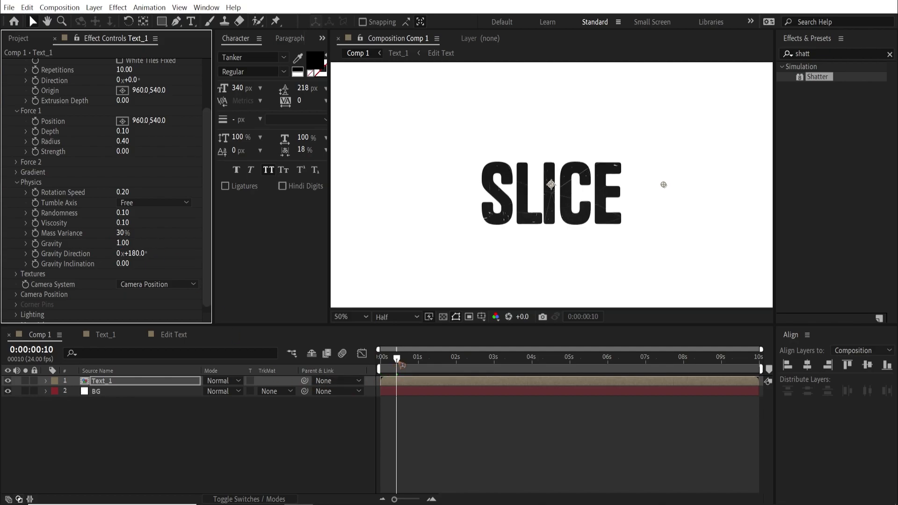
pyautogui.moveTo(397, 359); pyautogui.dragTo(358, 367)
pyautogui.press('space')
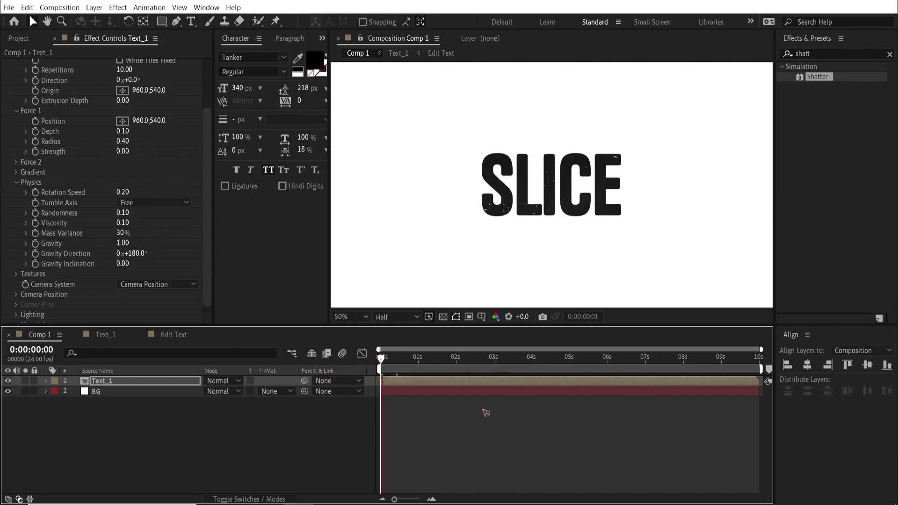
pyautogui.press('space')
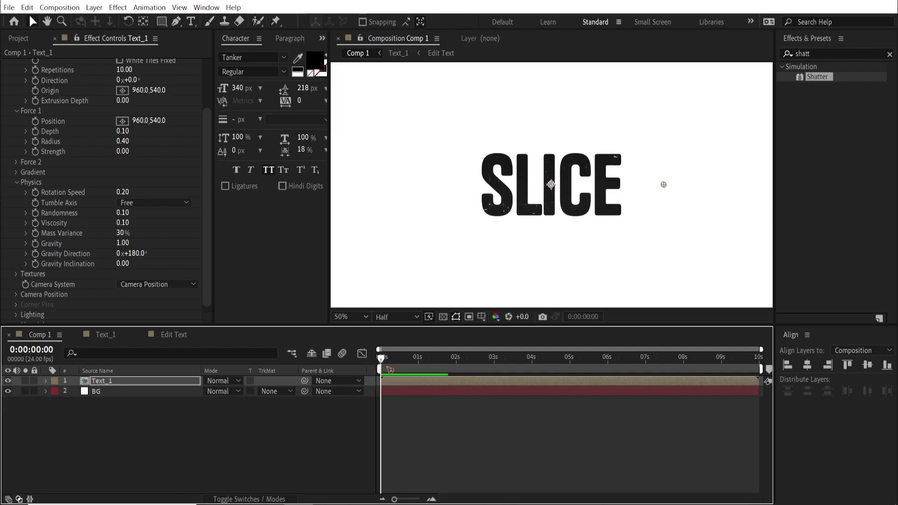
pyautogui.press('space')
pyautogui.press('space')
pyautogui.press('space')
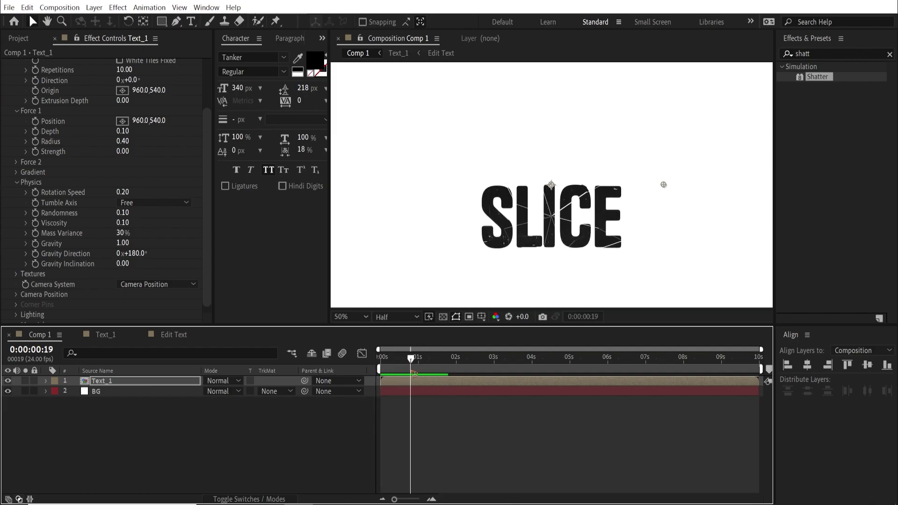
# Raise Viscosity to 0.68 and Randomness to 0.22, and lower Mass Variance, previewing in between
pyautogui.click(130, 231)
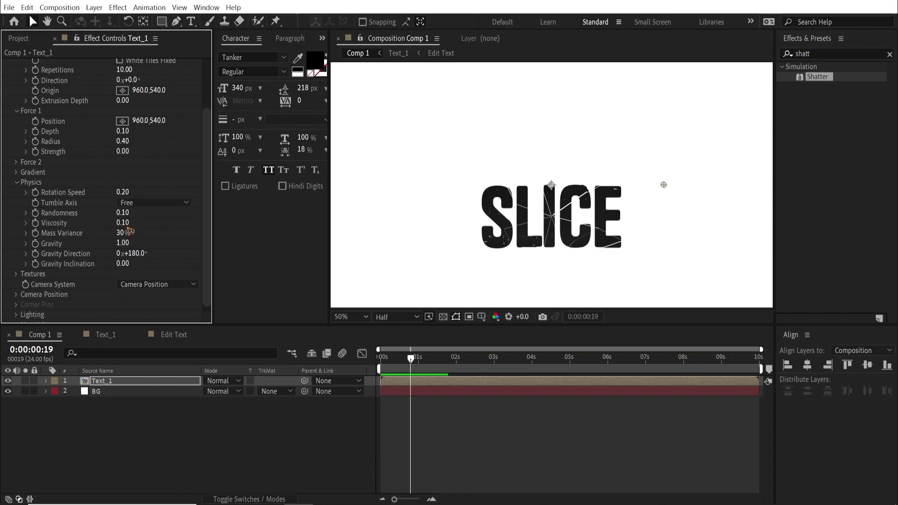
pyautogui.moveTo(124, 224); pyautogui.dragTo(224, 231)
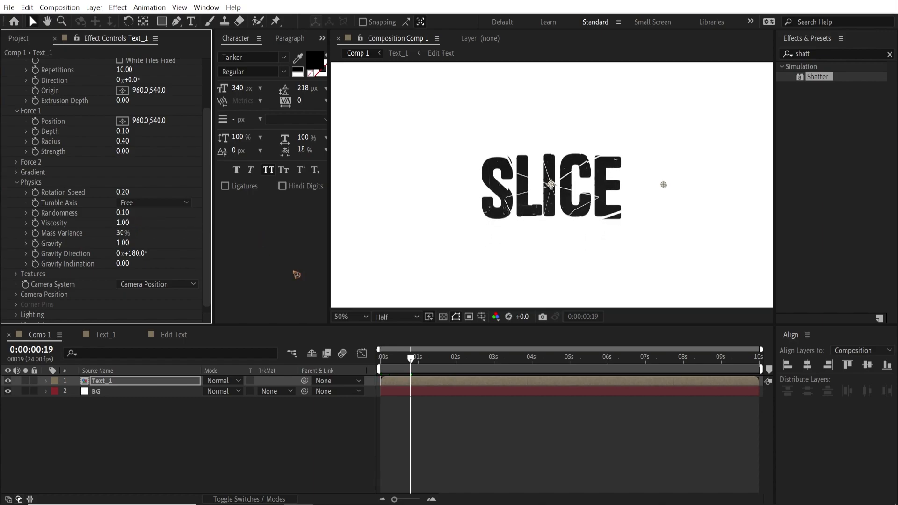
pyautogui.moveTo(425, 365); pyautogui.dragTo(247, 370)
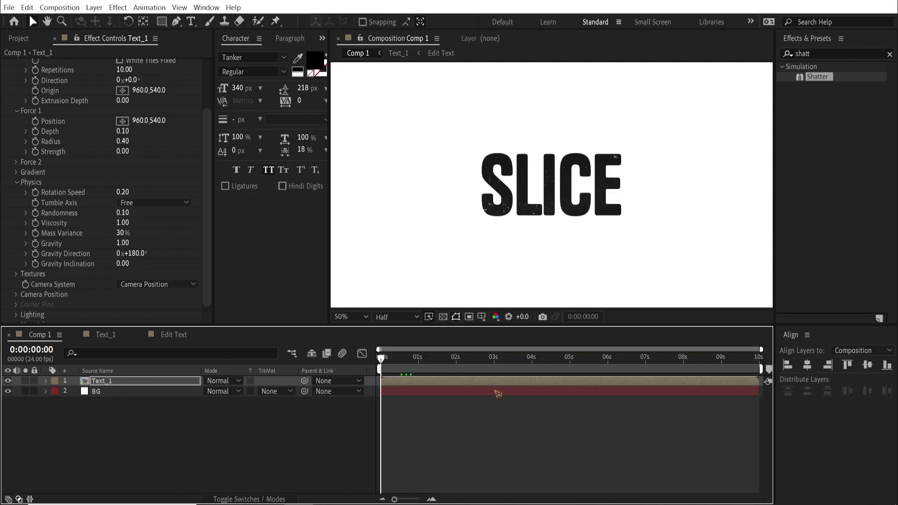
pyautogui.press('space')
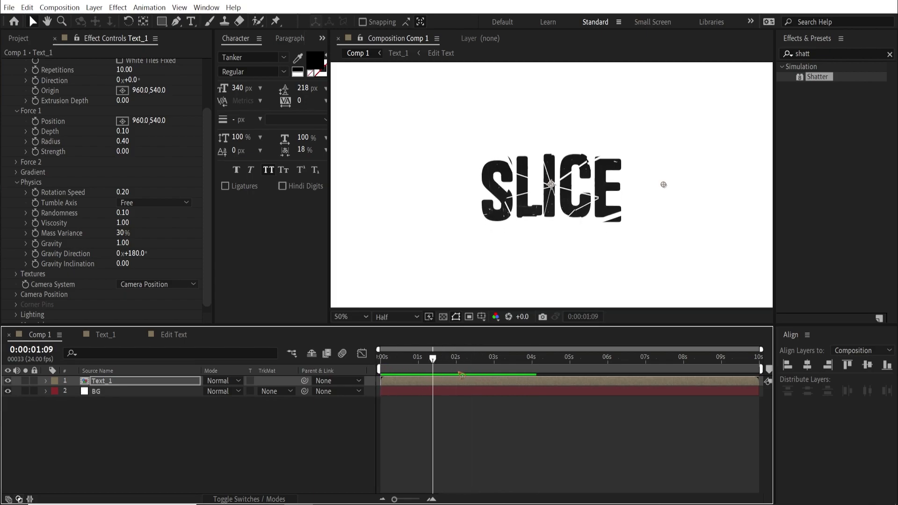
pyautogui.moveTo(125, 212); pyautogui.dragTo(150, 214)
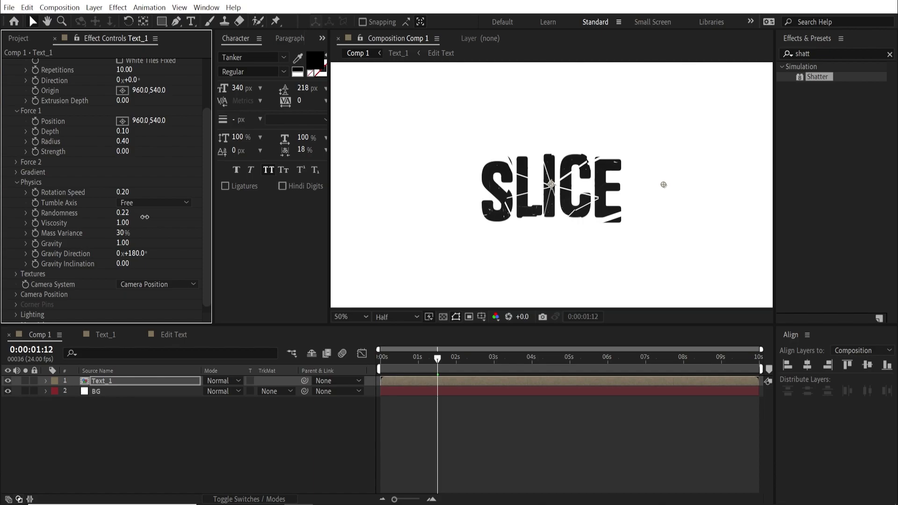
pyautogui.click(415, 361)
pyautogui.press('space')
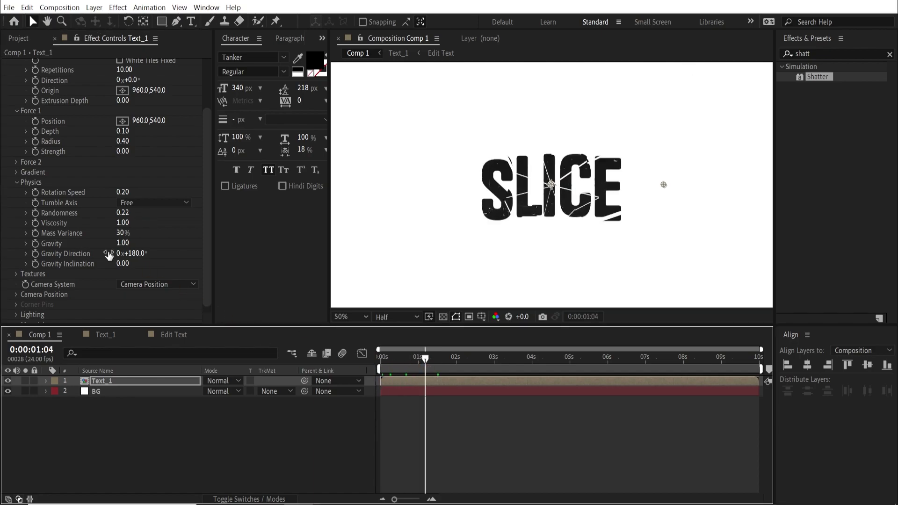
pyautogui.moveTo(124, 232); pyautogui.dragTo(122, 232)
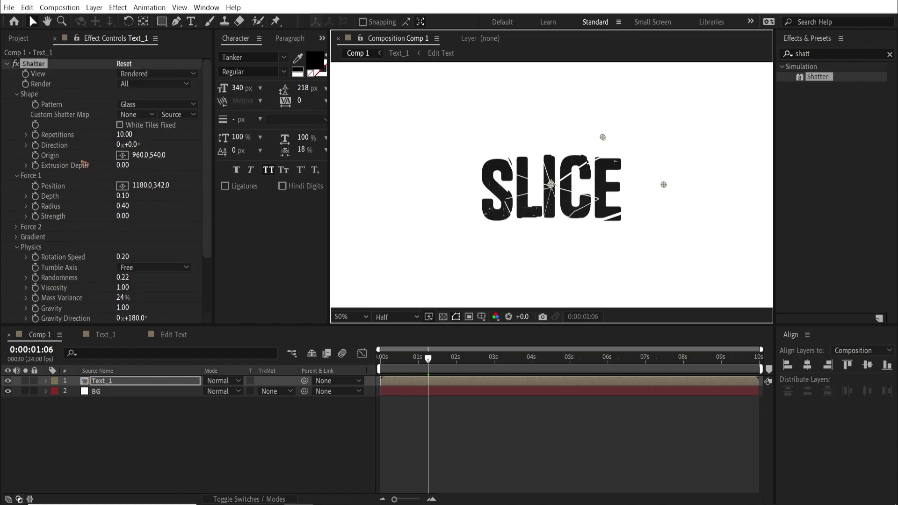
# Move the Shatter origin to 1184,276 above the letter C and set Direction to 20°
pyautogui.click(123, 154)
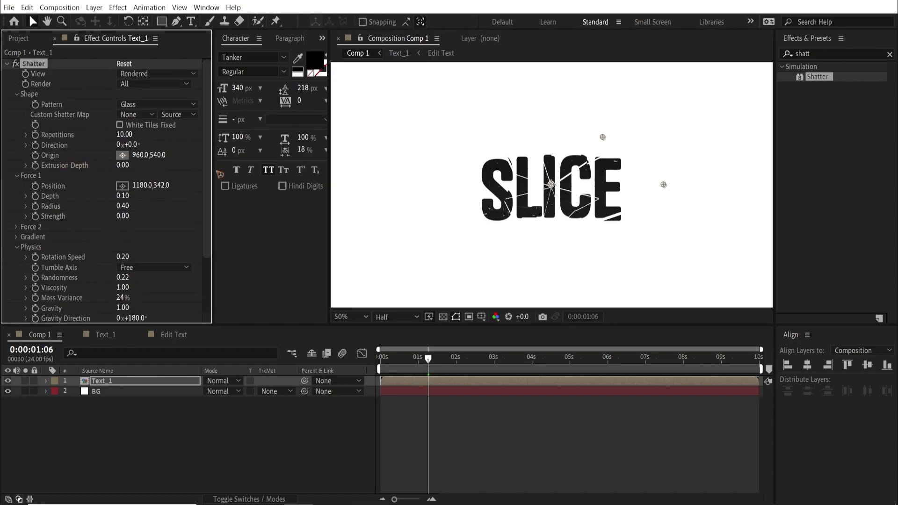
pyautogui.click(572, 147)
pyautogui.moveTo(578, 150); pyautogui.dragTo(606, 125)
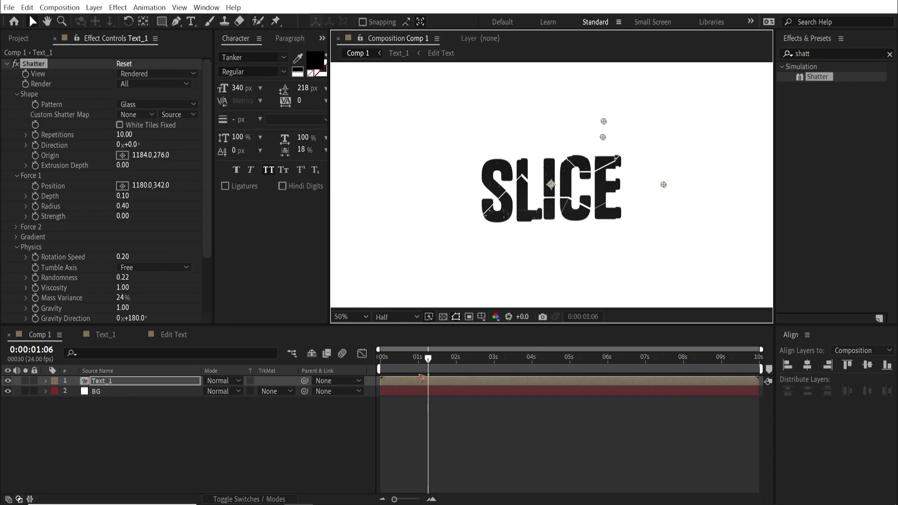
pyautogui.press('space')
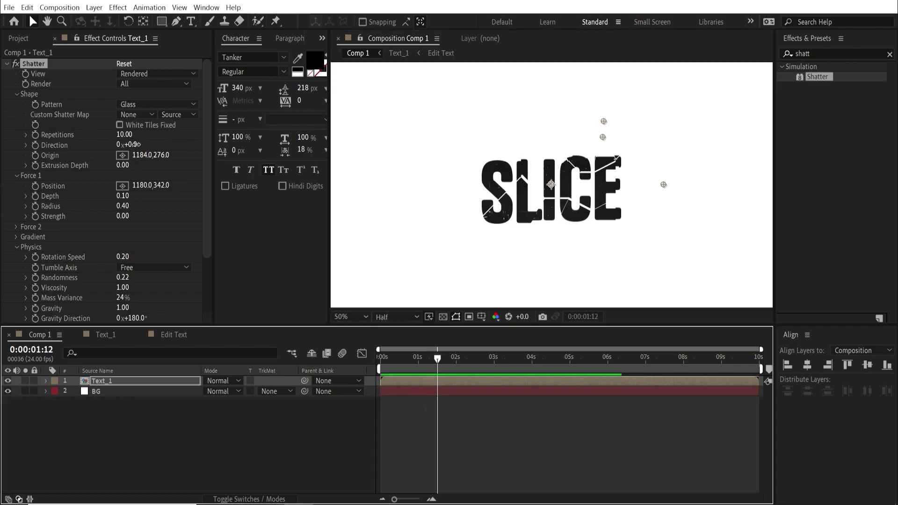
pyautogui.moveTo(136, 144); pyautogui.dragTo(148, 145)
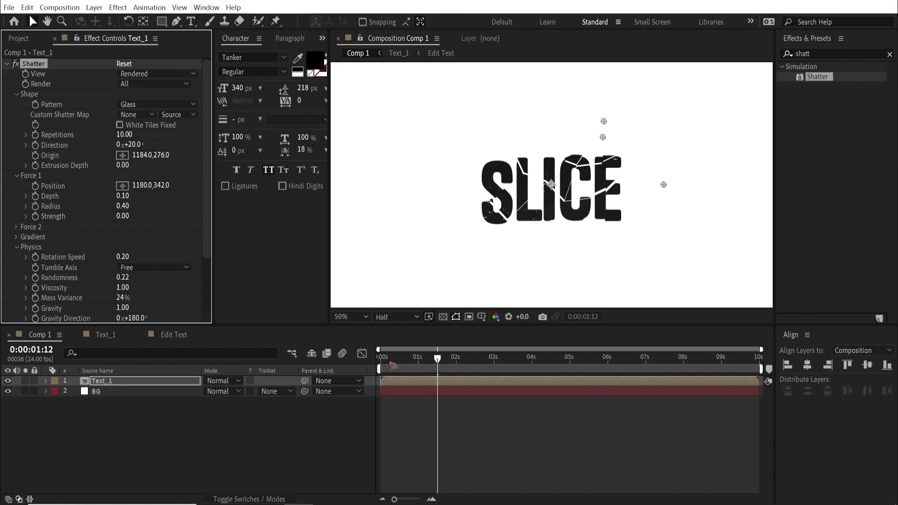
pyautogui.moveTo(393, 365); pyautogui.dragTo(380, 402)
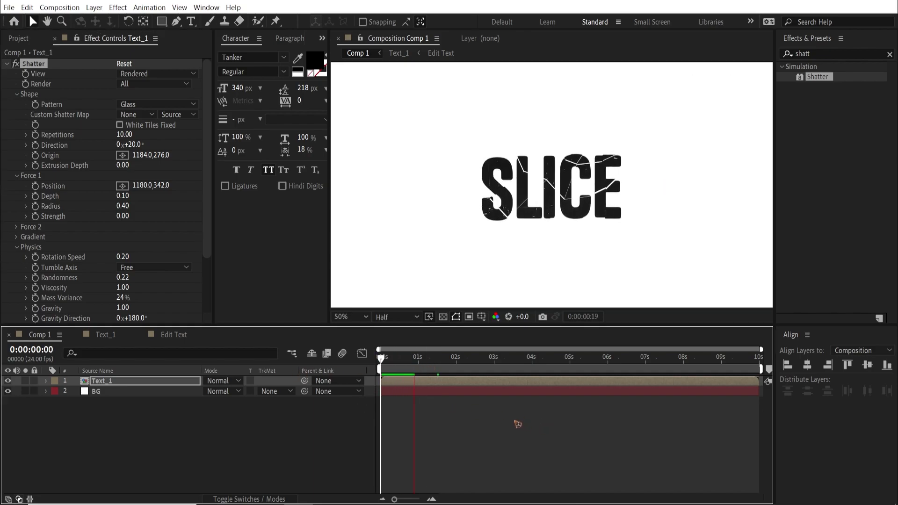
# Play back the shatter animation to review the glass cracks
pyautogui.press('space')
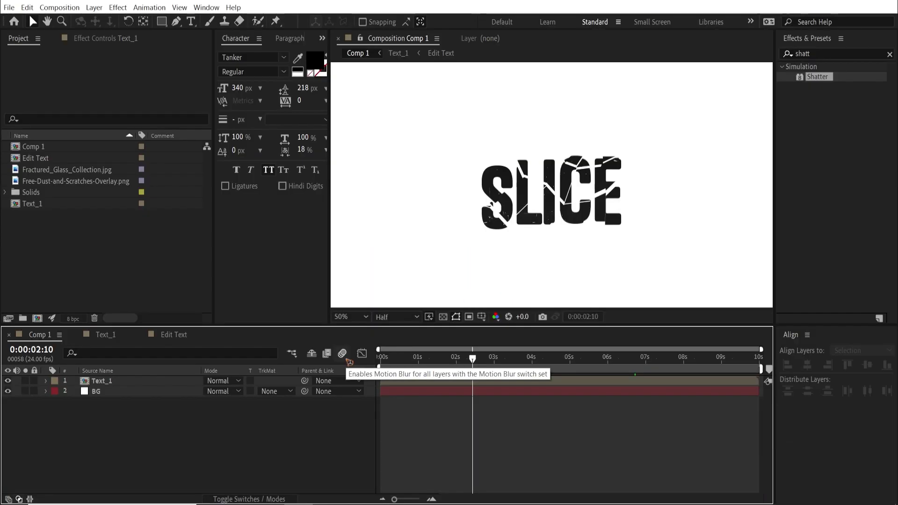
# Add Adjustment Layer 1 above the text and apply VR Chromatic Aberrations to it
pyautogui.click(94, 7)
pyautogui.moveTo(107, 21)
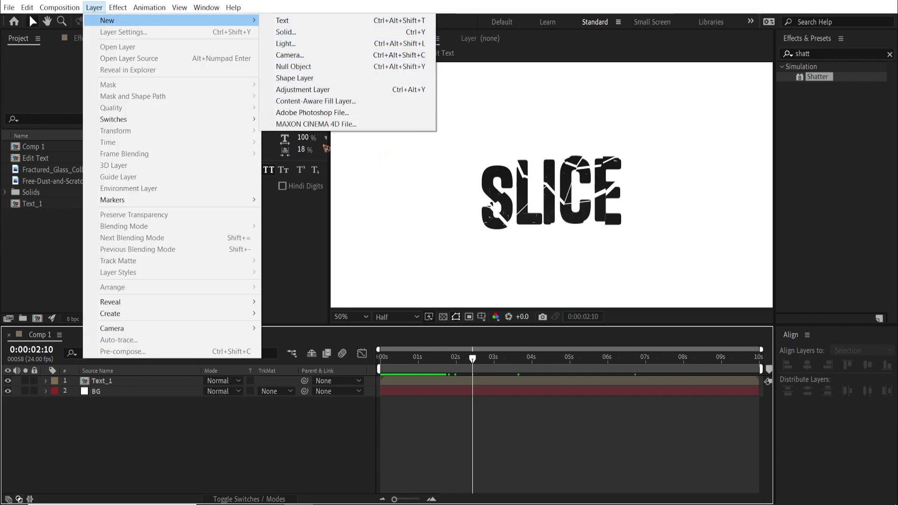
pyautogui.click(332, 89)
pyautogui.hotkey('ctrl', '5')
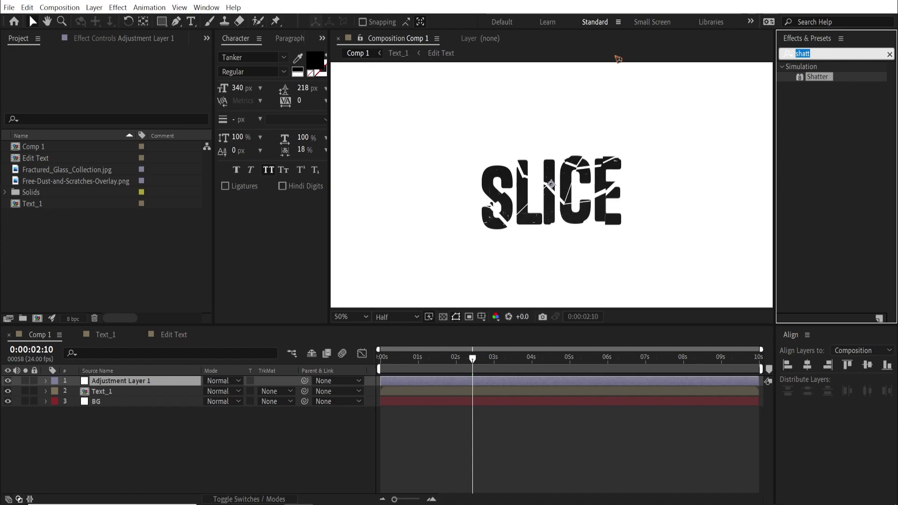
pyautogui.write('chrom')
pyautogui.moveTo(842, 77); pyautogui.dragTo(146, 382)
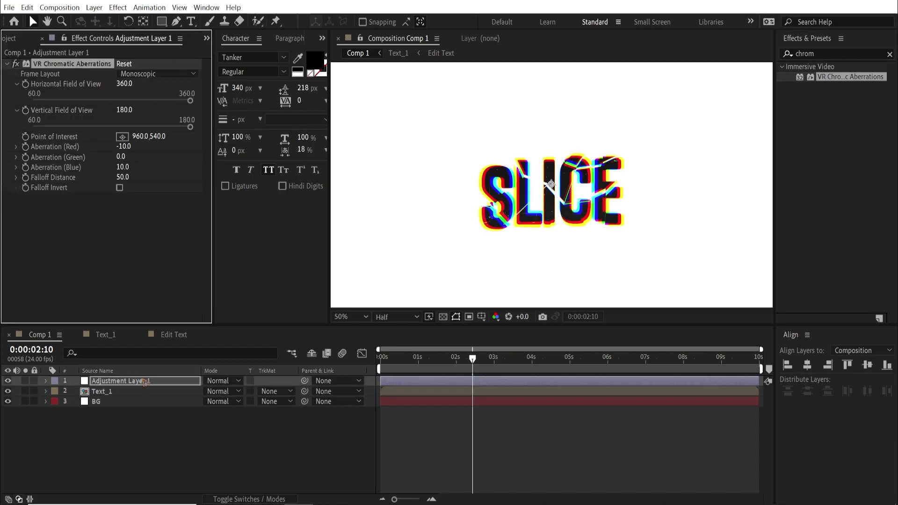
# At frame 0, keyframe Aberration Red, Green, Blue and Falloff Distance at 0, then move to 2 seconds
pyautogui.click(452, 374)
pyautogui.press('Home')
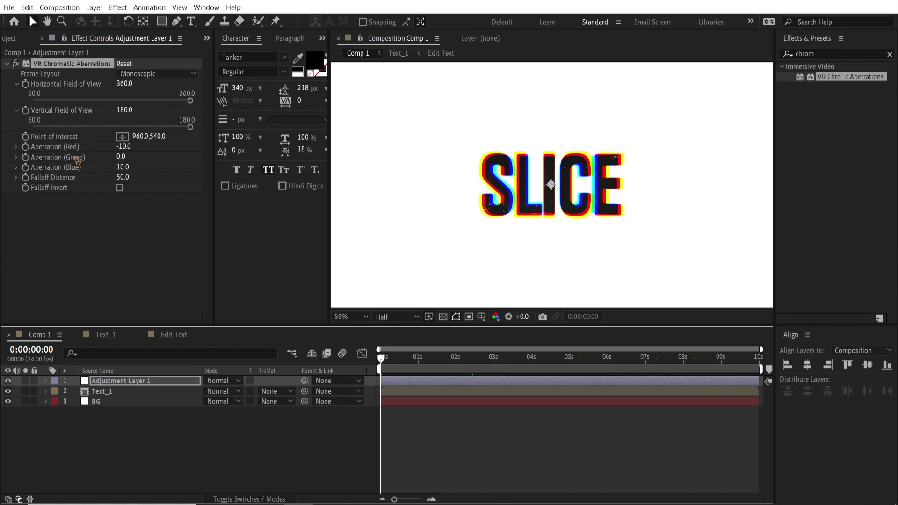
pyautogui.click(32, 149)
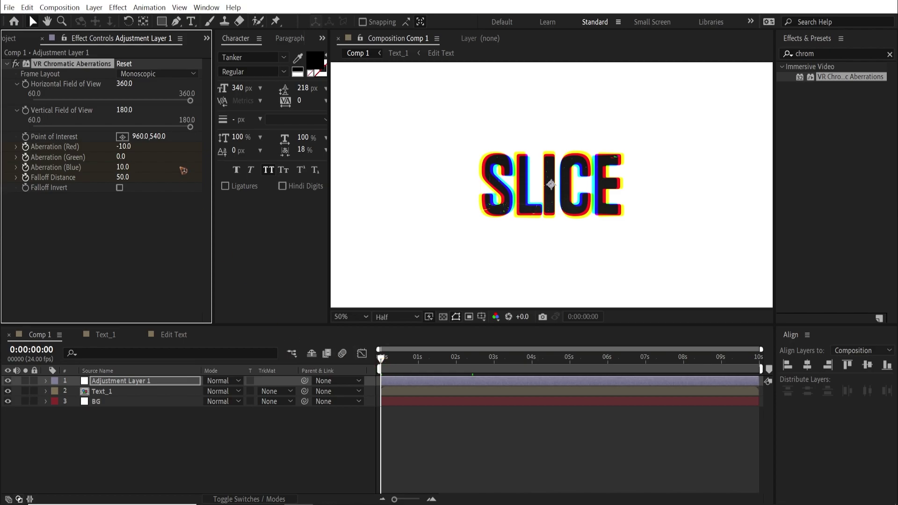
pyautogui.click(124, 146)
pyautogui.write('0')
pyautogui.press('Return')
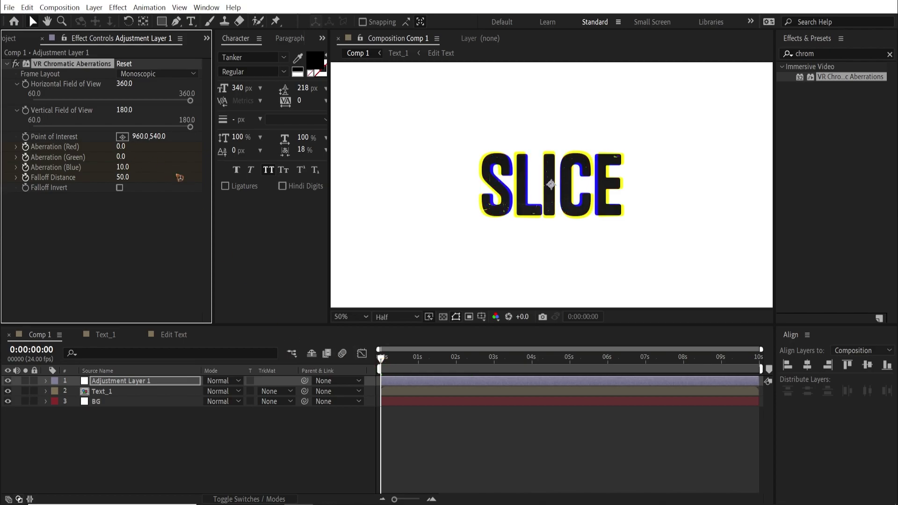
pyautogui.click(123, 166)
pyautogui.write('0')
pyautogui.press('Tab')
pyautogui.write('0')
pyautogui.click(427, 461)
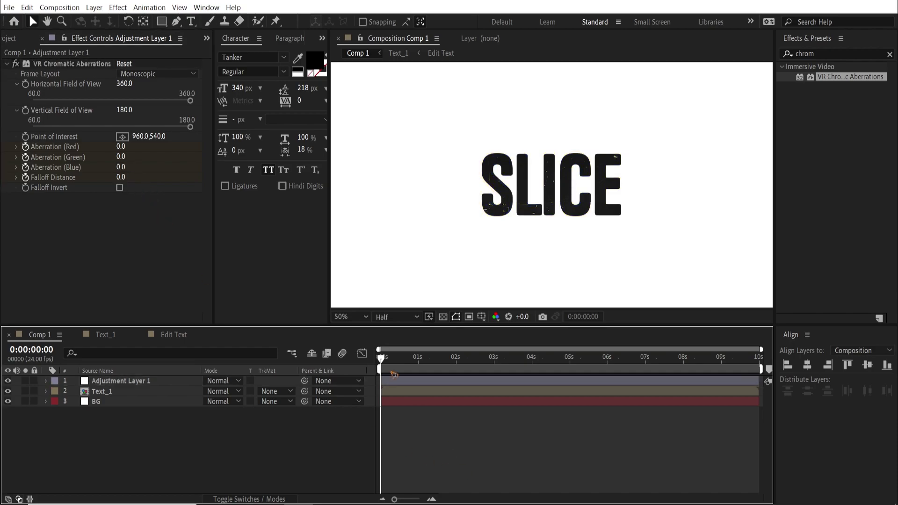
pyautogui.press('pagedown')
pyautogui.moveTo(393, 363); pyautogui.dragTo(463, 376)
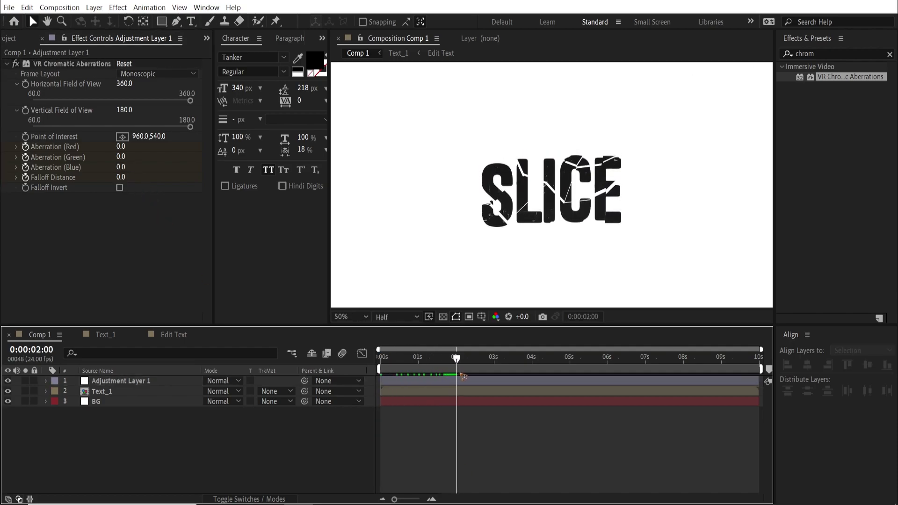
# Push Red aberration to -15 at the 2-second peak, then preview the RGB split from the start
pyautogui.moveTo(121, 147); pyautogui.dragTo(127, 167)
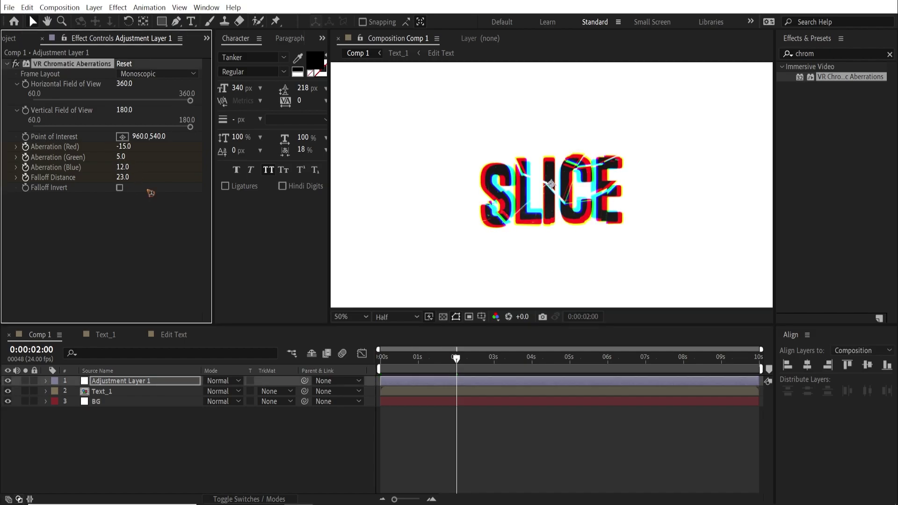
pyautogui.click(312, 382)
pyautogui.press('Home')
pyautogui.press('space')
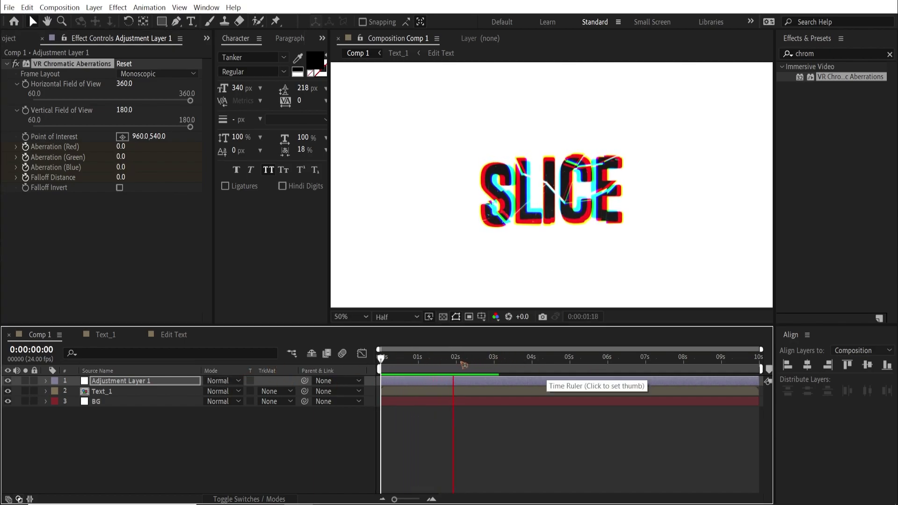
pyautogui.moveTo(458, 359); pyautogui.dragTo(572, 388)
# At 5 seconds, bring Red aberration down to 0 and start setting Blue to -3
pyautogui.click(123, 147)
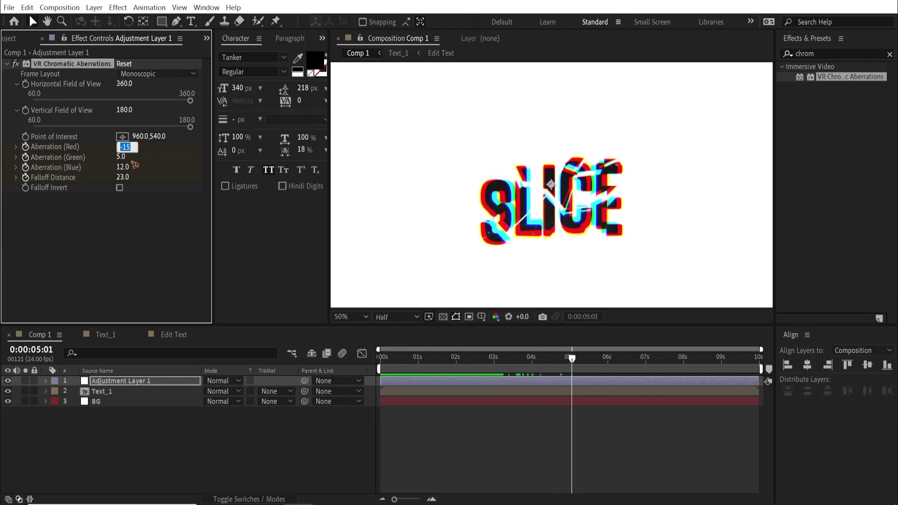
pyautogui.write('5')
pyautogui.press('Return')
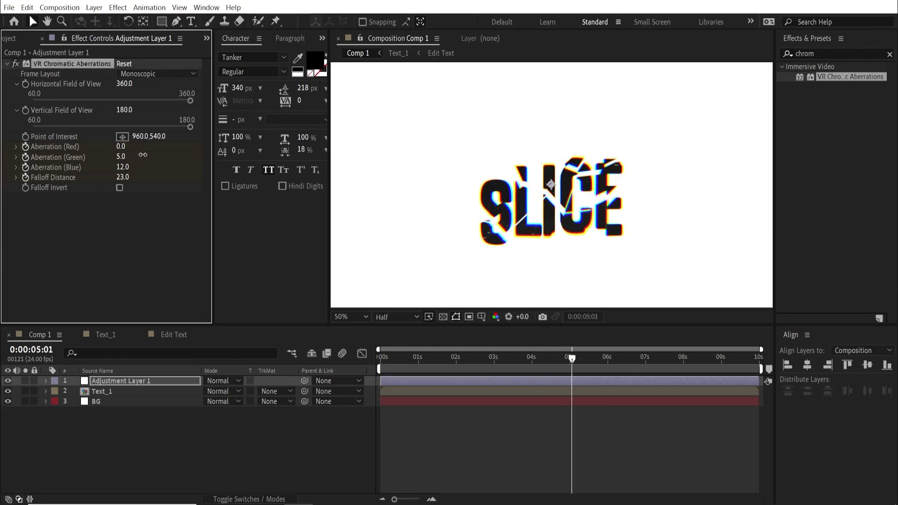
pyautogui.moveTo(145, 155); pyautogui.dragTo(113, 167)
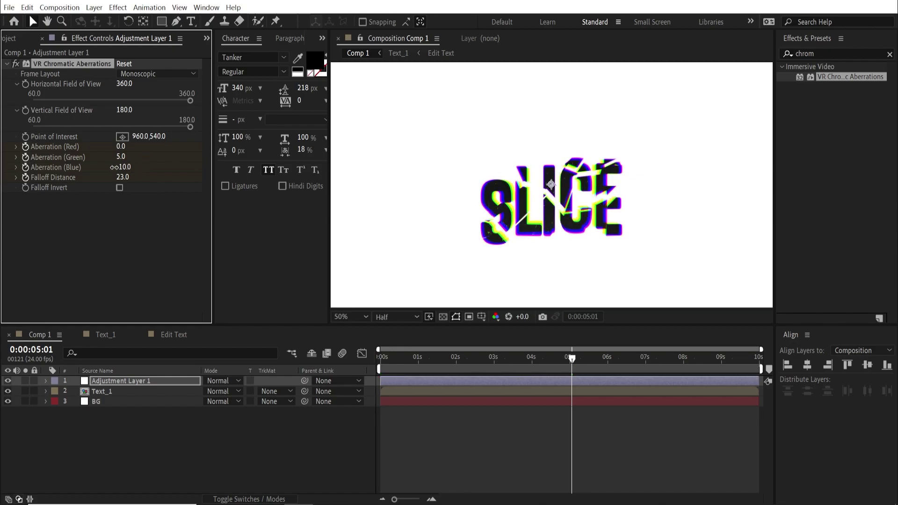
pyautogui.click(122, 167)
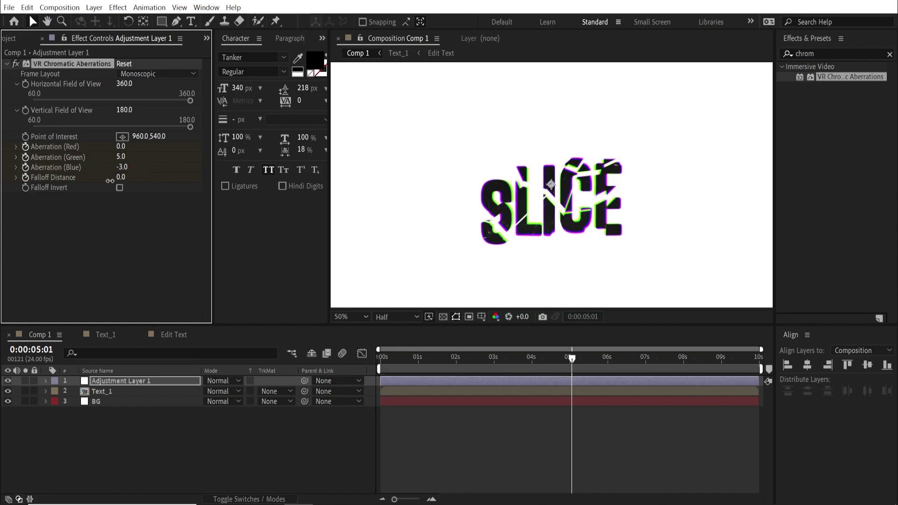